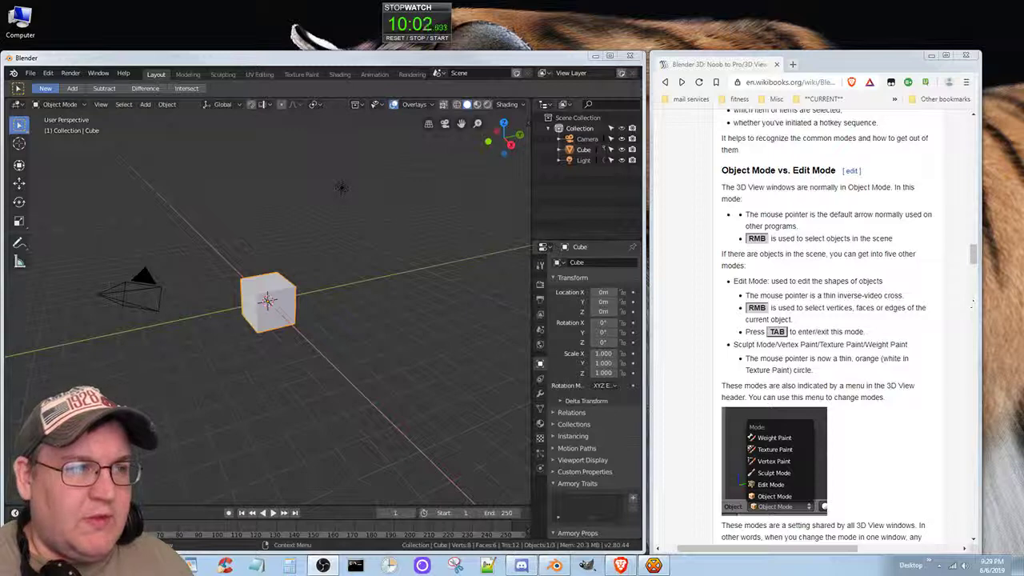
Start the Shortcut VUr key display from the 3D viewport's sidebar, and hide the sidebar
click(395, 37)
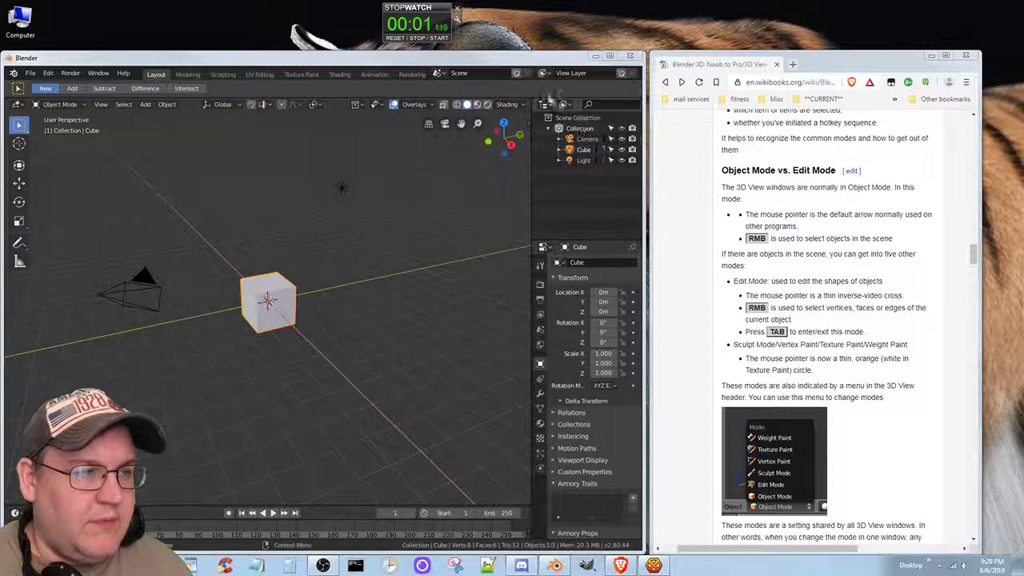
click(526, 123)
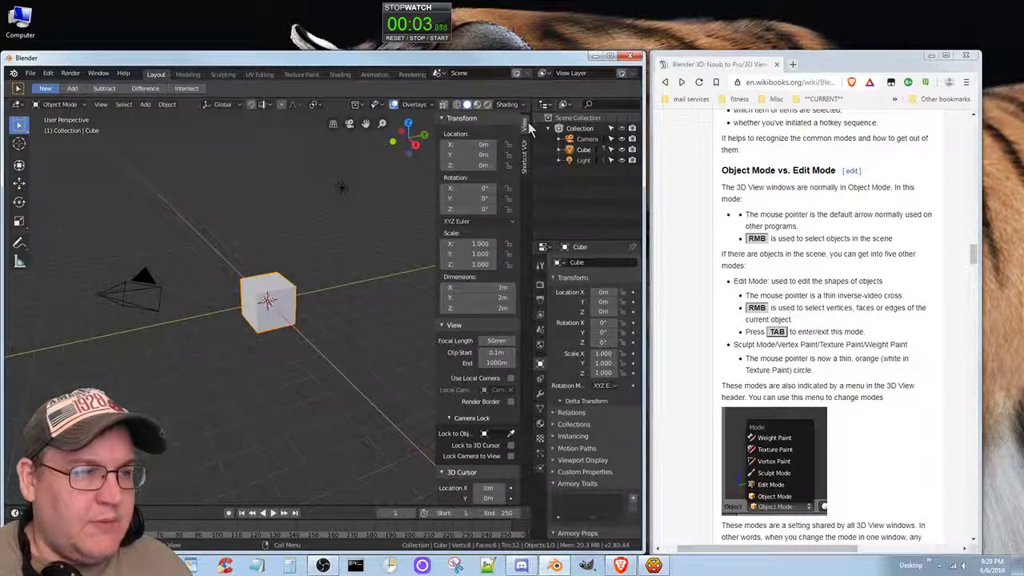
click(524, 162)
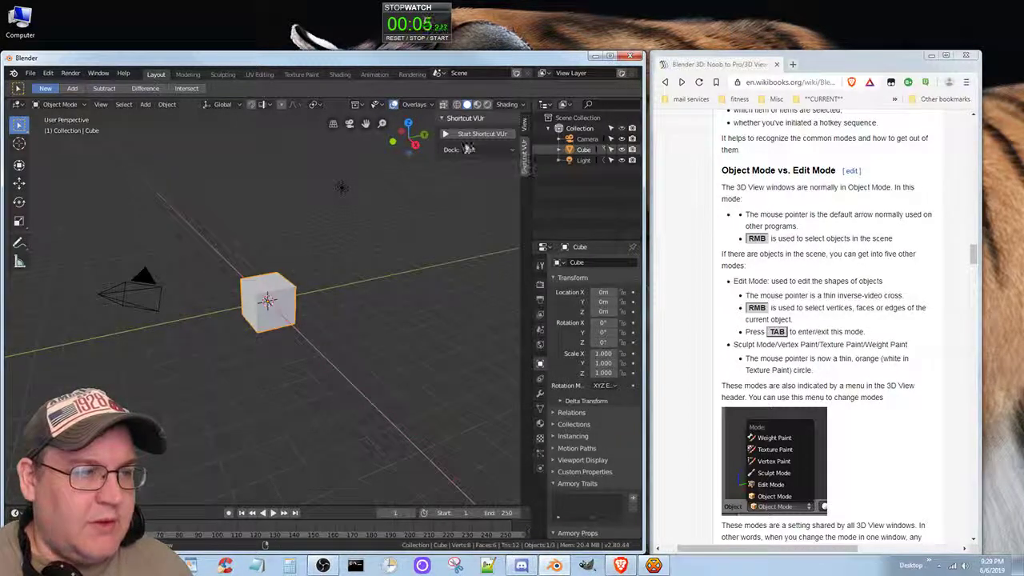
click(445, 136)
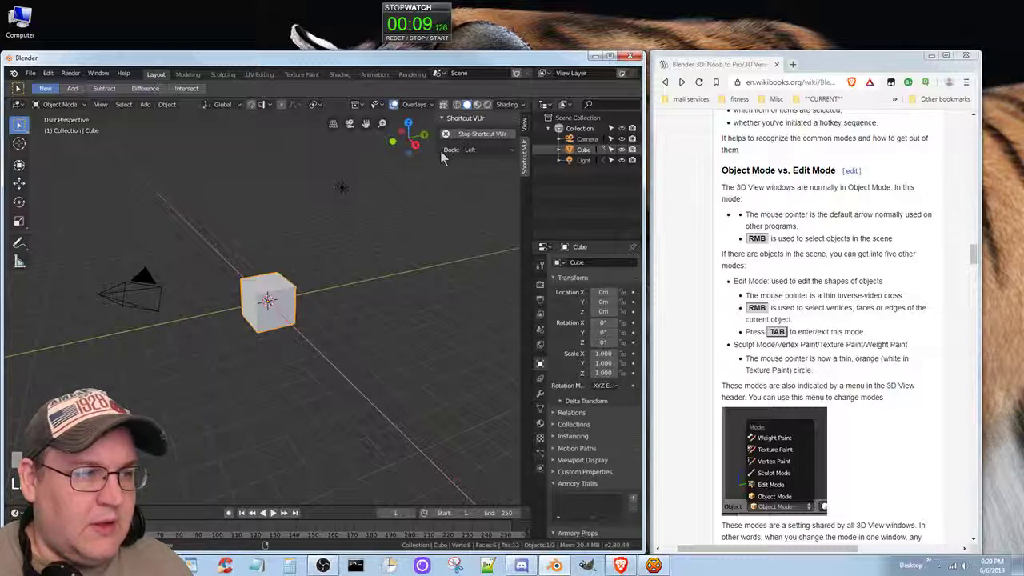
drag(440, 151, 528, 160)
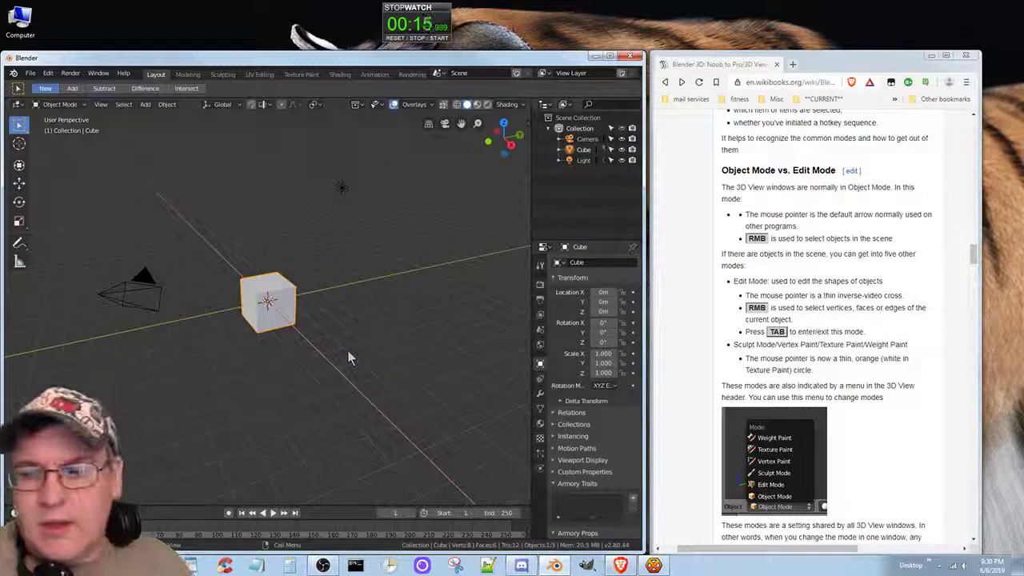
scroll(347, 350, up, 2)
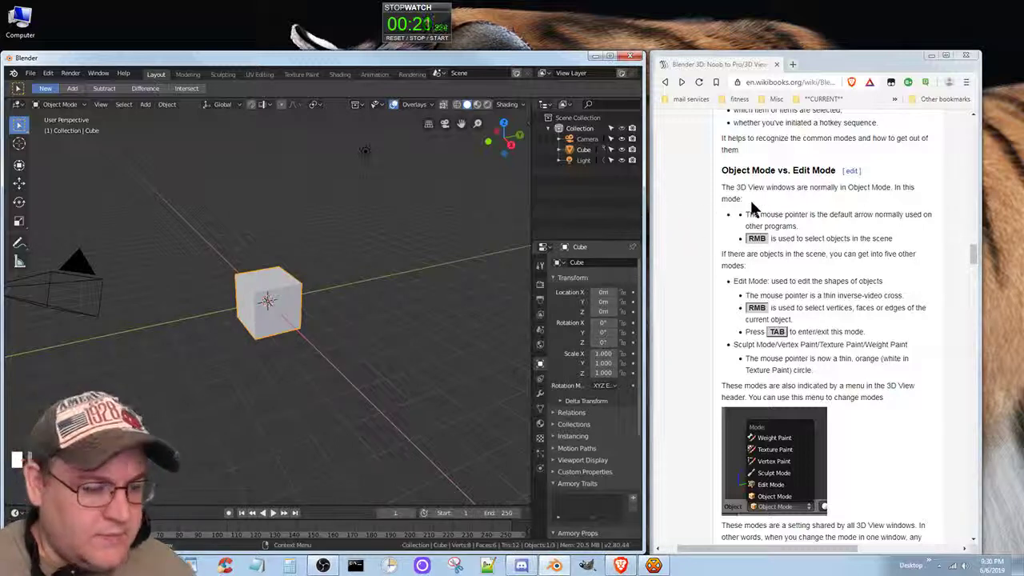
Switch to the browser and enlarge the wikibook page to 125% zoom
click(865, 58)
key(ctrl+plus)
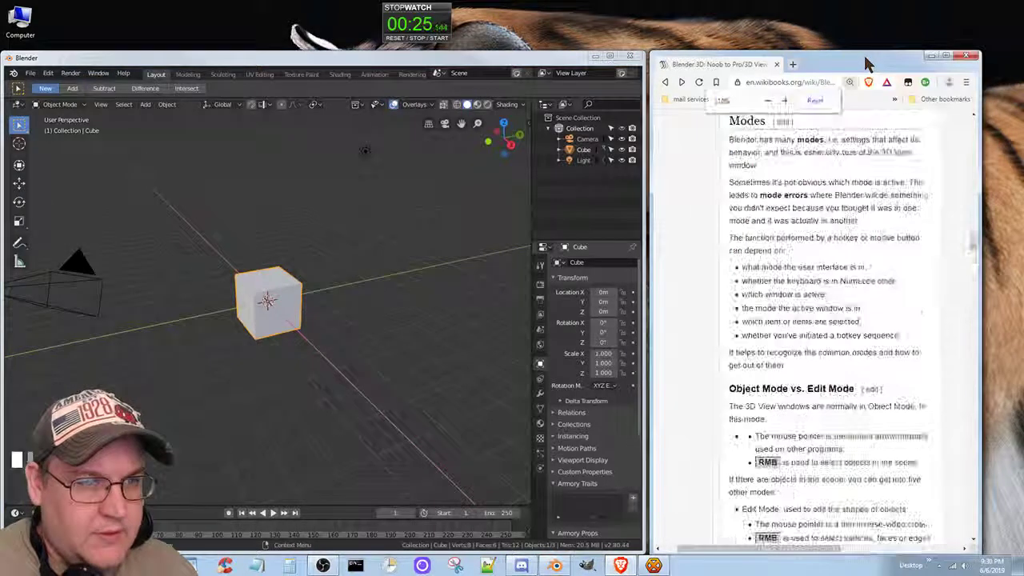
key(ctrl+plus)
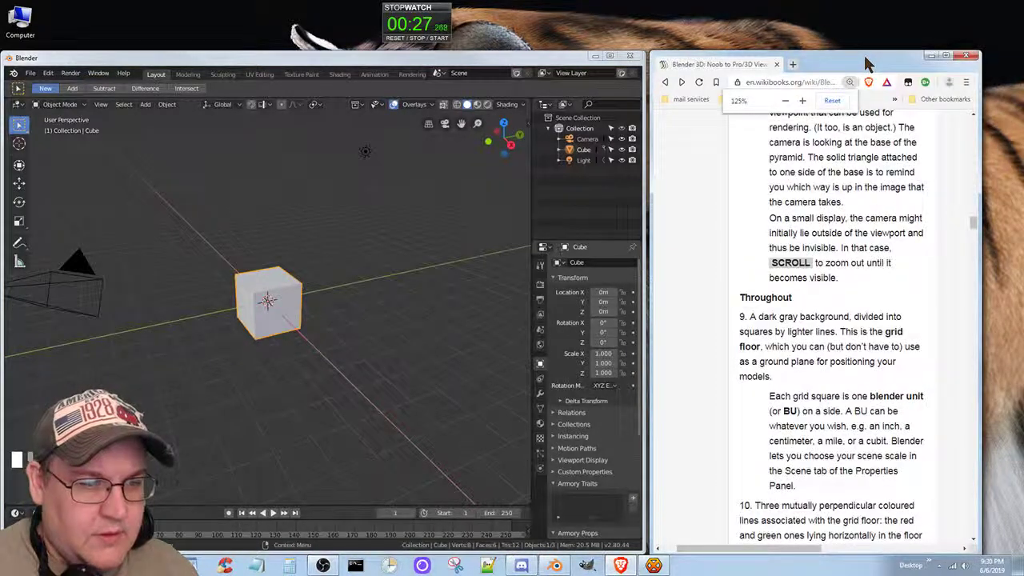
Read the wikibook sections on Modes, Object Mode vs. Edit Mode, Viewport Options and Solid vs. Wireframe
scroll(845, 405, down, 5)
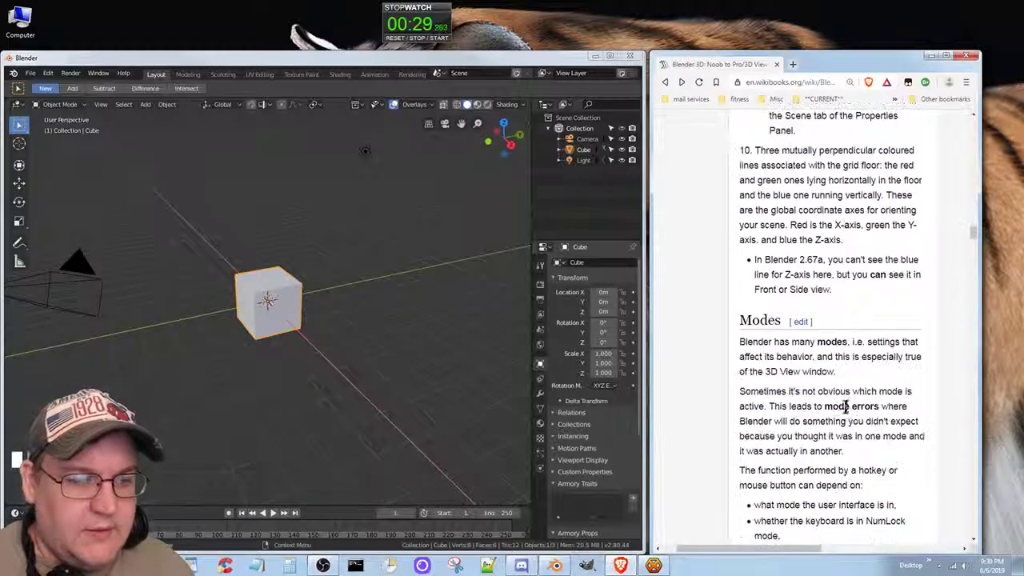
scroll(846, 406, down, 3)
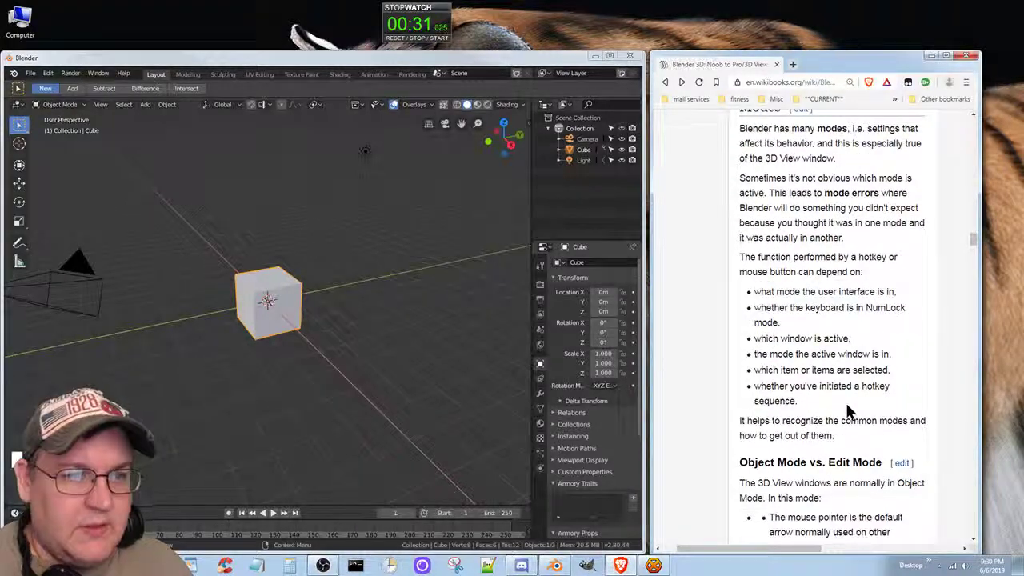
scroll(845, 400, up, 1)
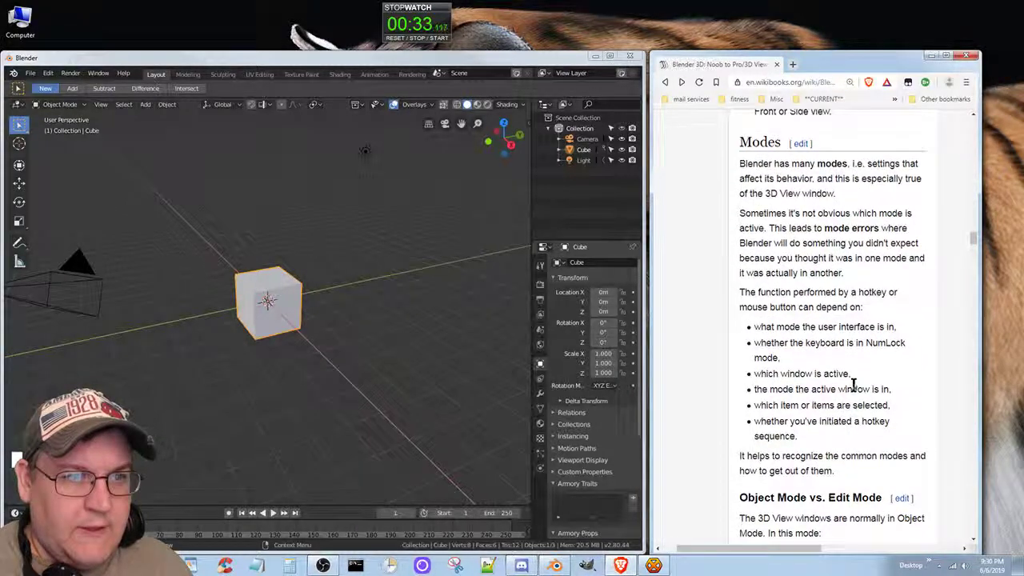
scroll(858, 389, down, 12)
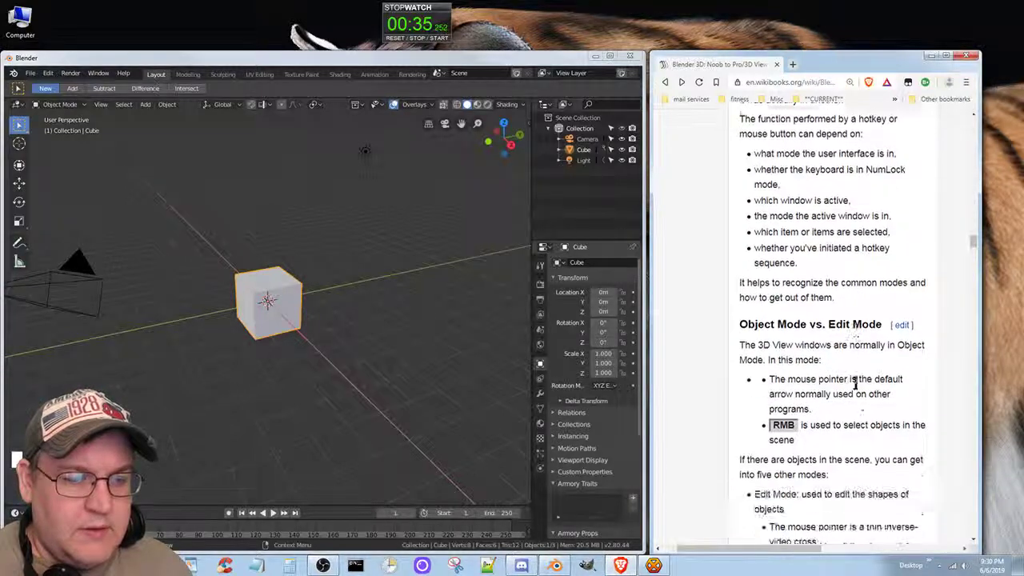
scroll(855, 383, down, 7)
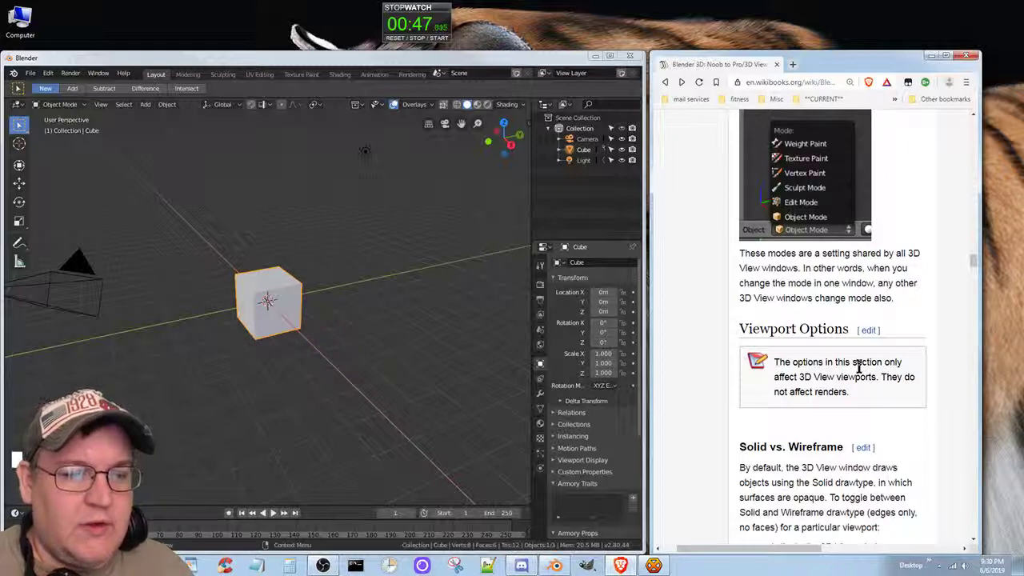
scroll(859, 366, down, 1)
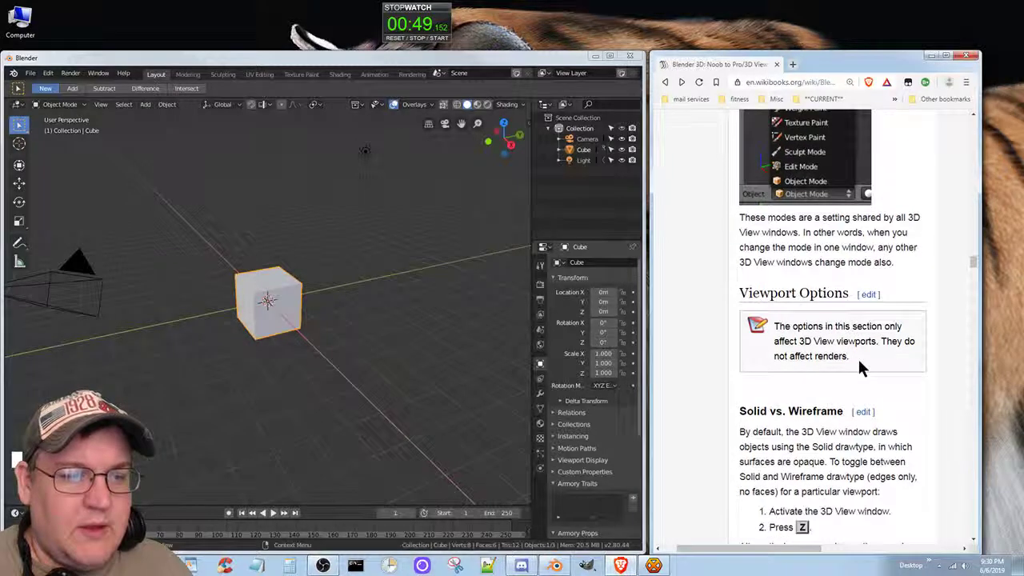
scroll(859, 366, down, 1)
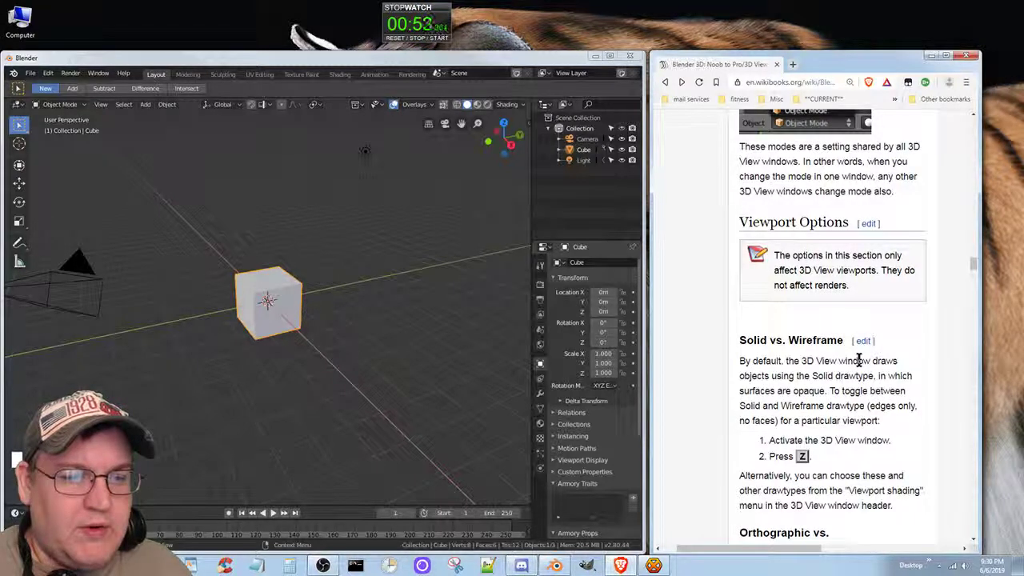
scroll(859, 360, down, 4)
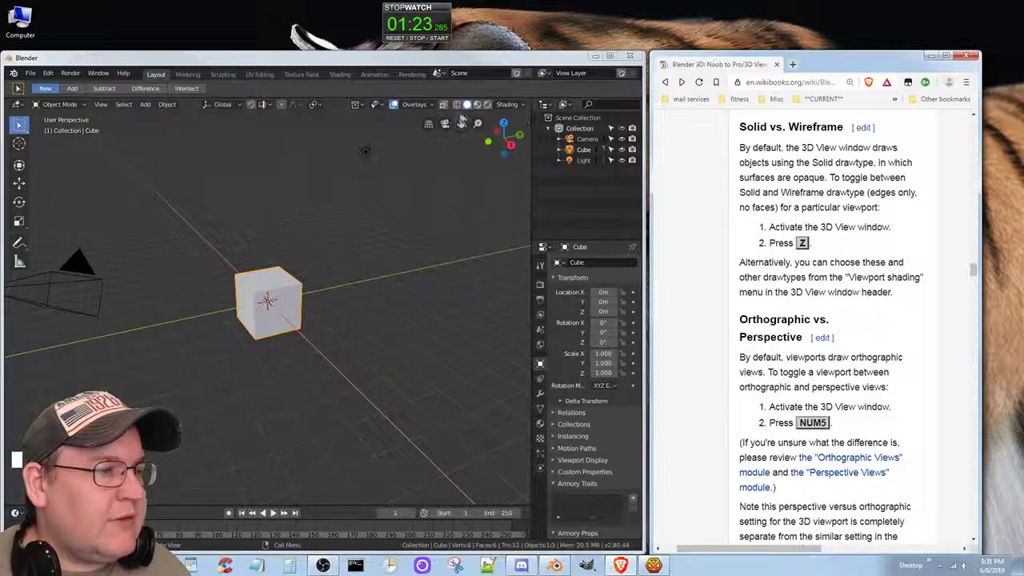
Check the viewport shading options in Blender, deselect all objects and switch the viewport to Wireframe shading
click(508, 105)
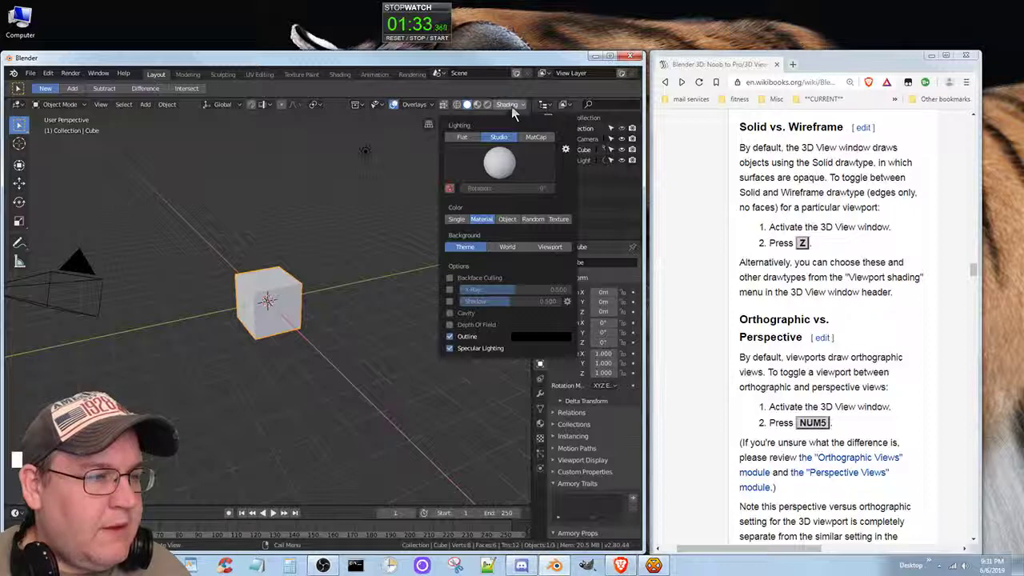
click(511, 107)
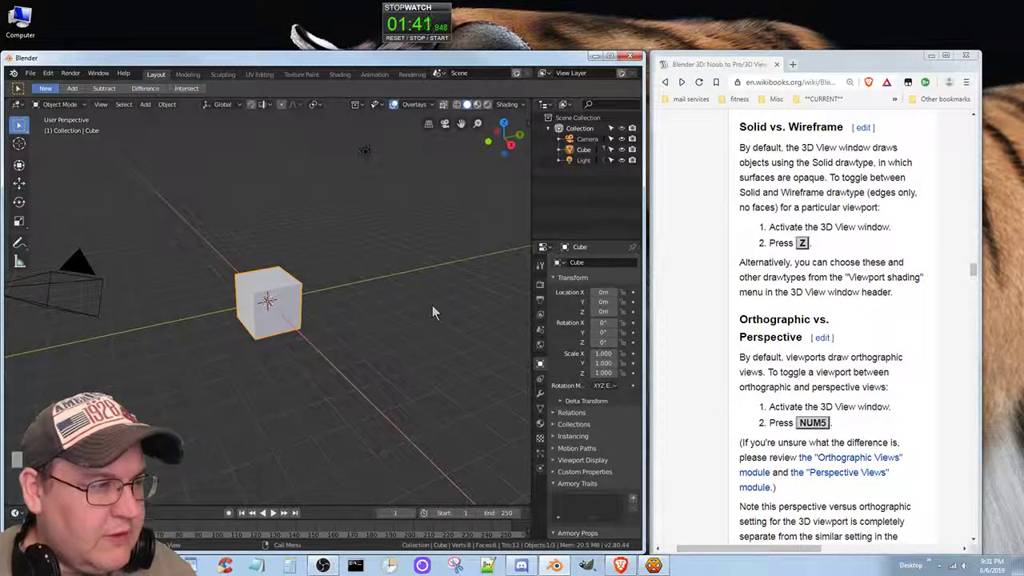
key(alt+a)
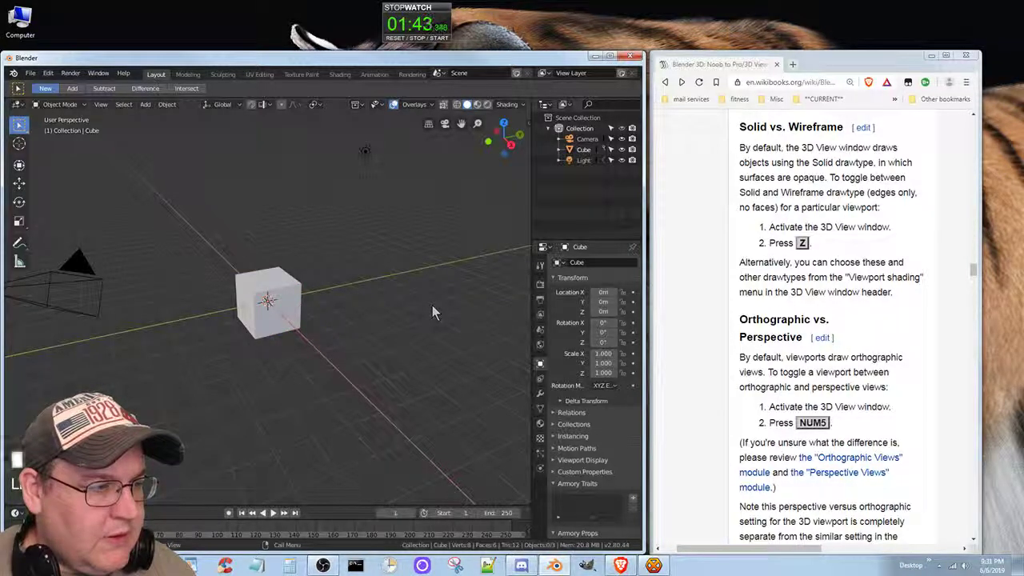
click(284, 274)
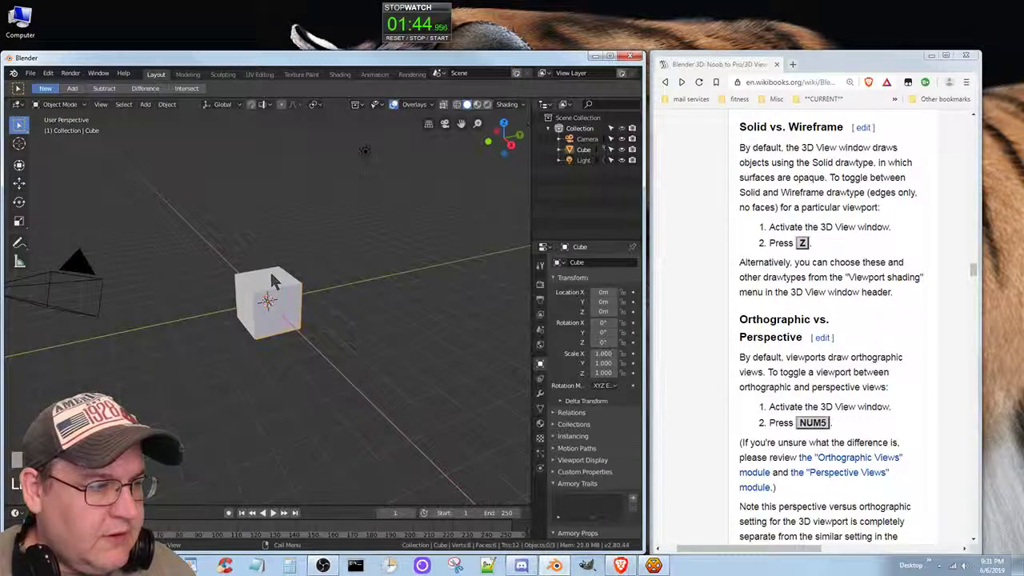
click(452, 295)
key(z)
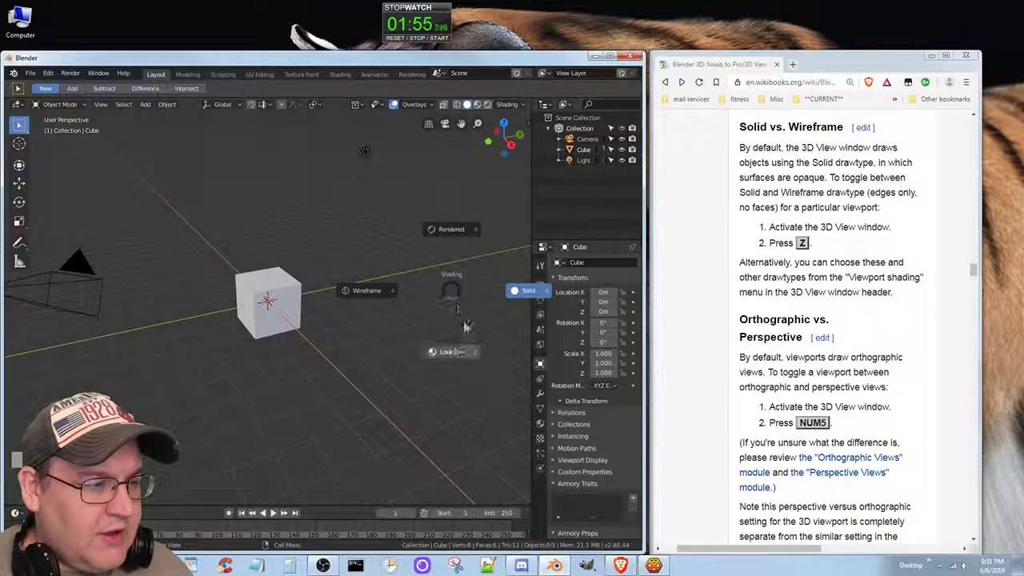
click(362, 292)
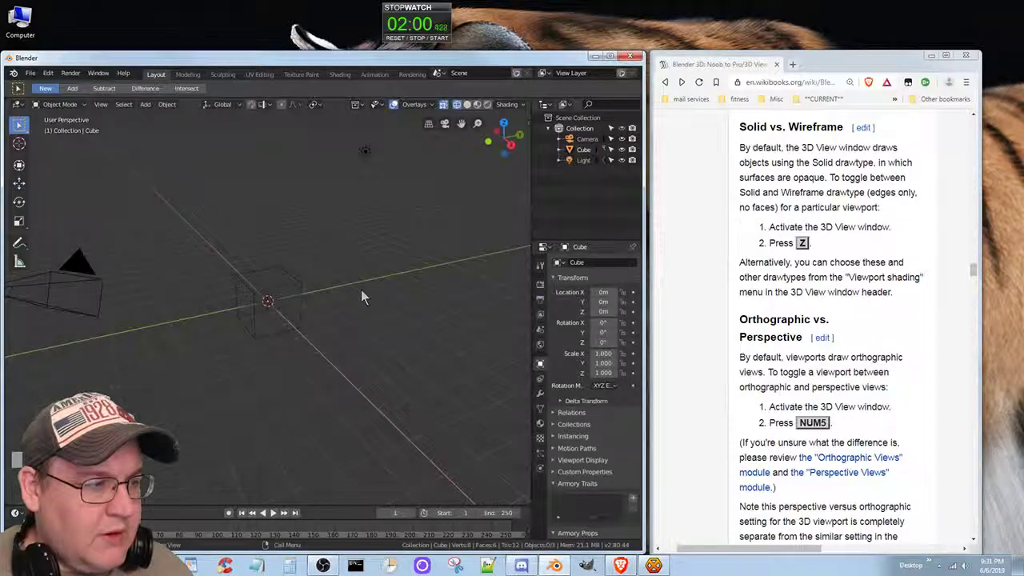
Switch the viewport to Solid and on to LookDev shading, viewing the cube from another angle
click(467, 105)
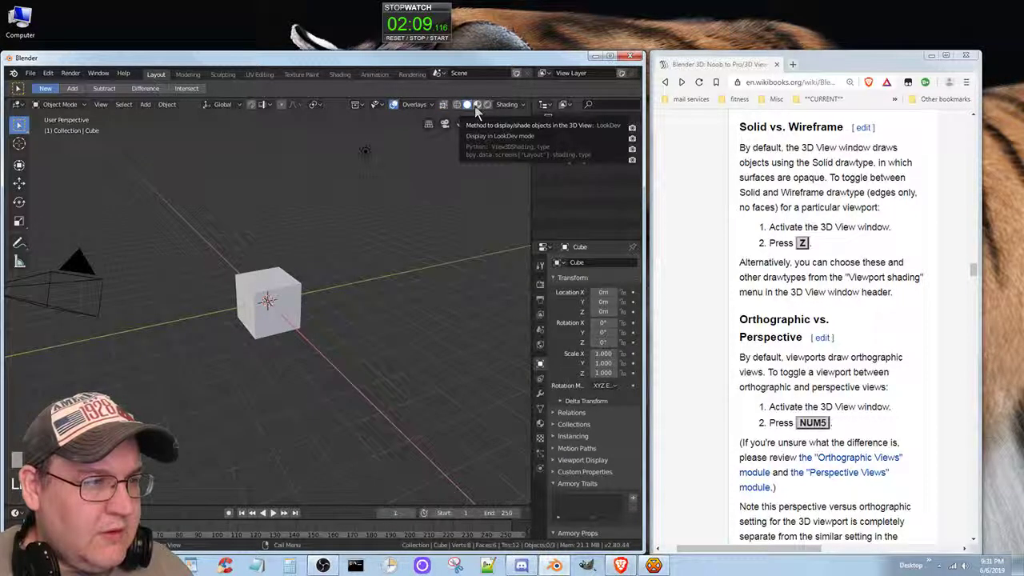
click(477, 105)
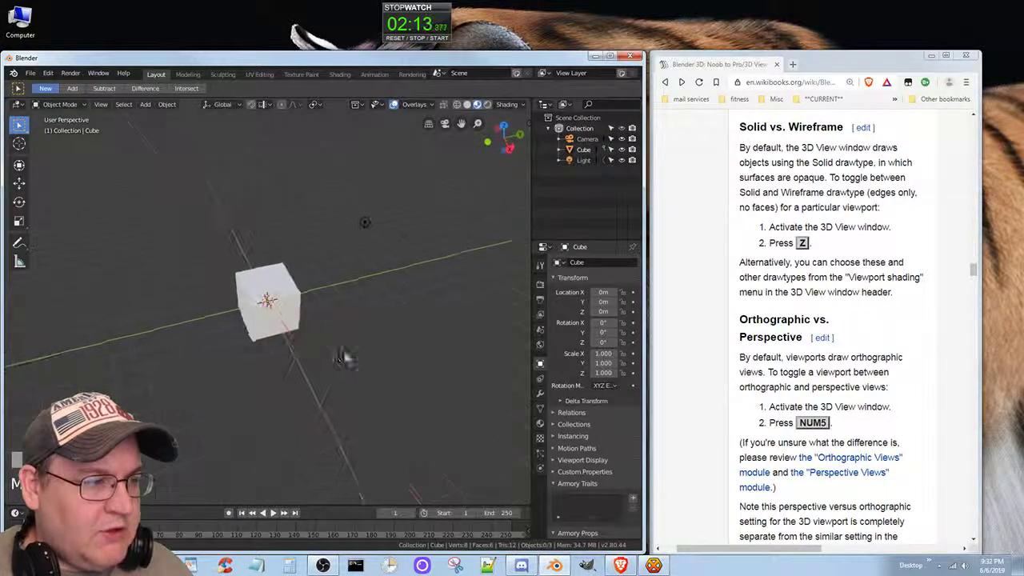
middle_drag(380, 302, 337, 343)
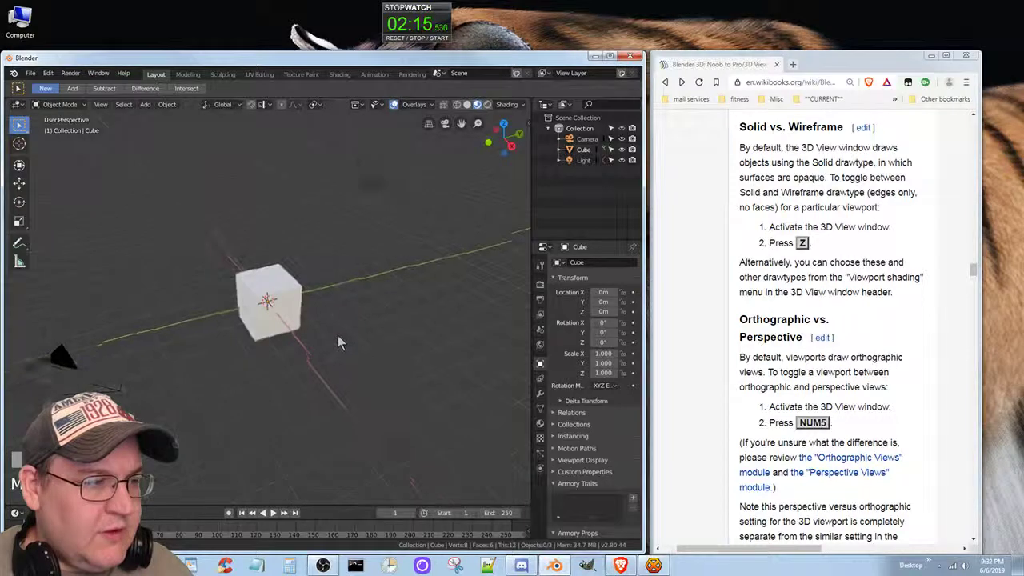
Display the scene in Rendered shading, inspect the cube's lighting from several angles and compare it with LookDev
click(487, 105)
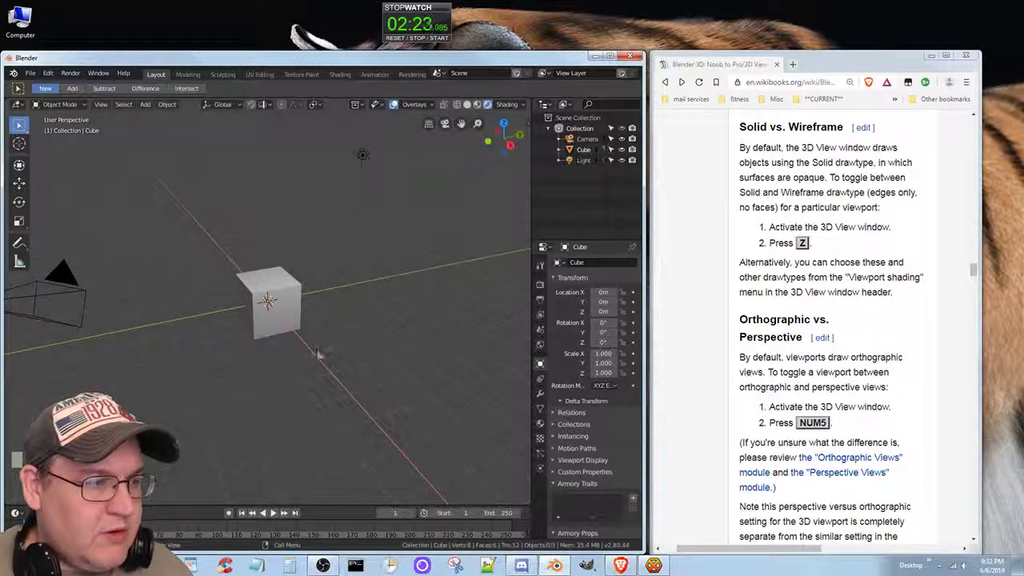
middle_drag(323, 352, 378, 320)
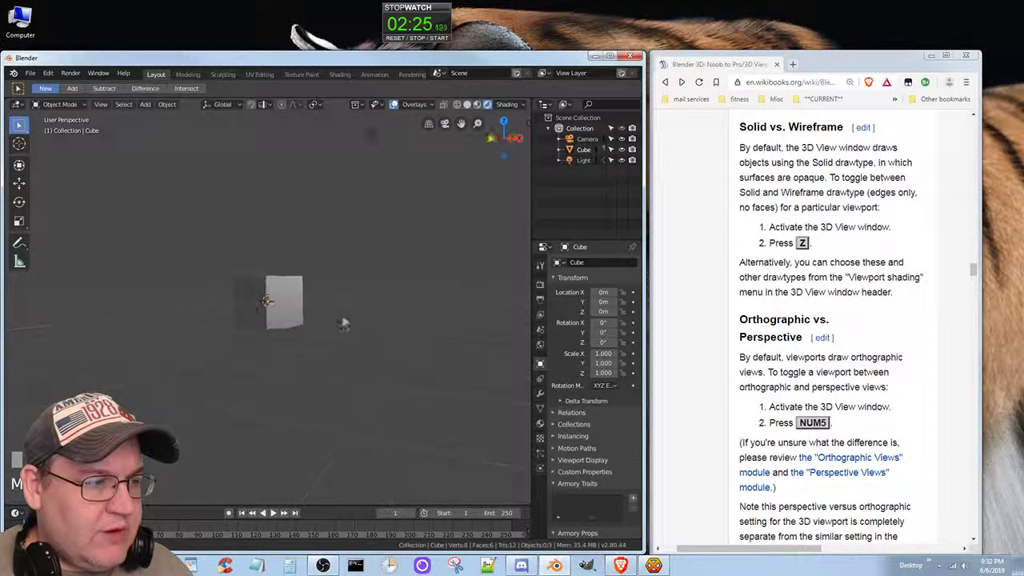
middle_drag(300, 343, 339, 373)
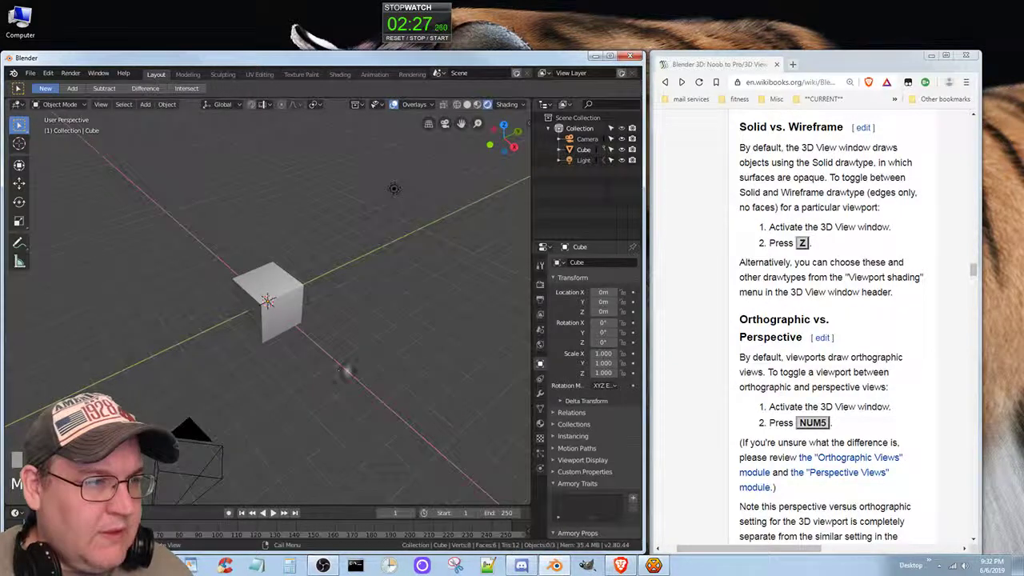
click(476, 104)
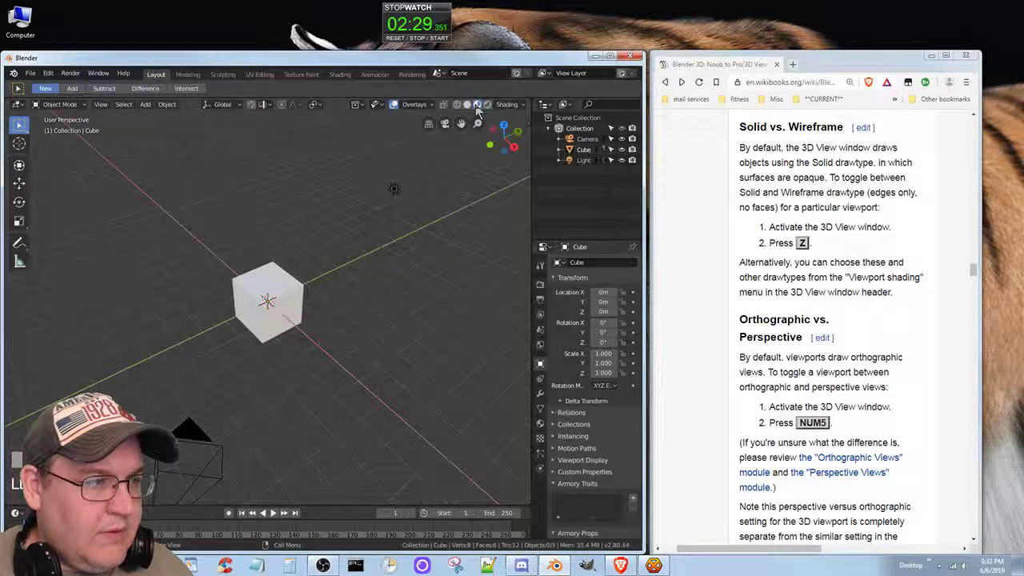
click(467, 104)
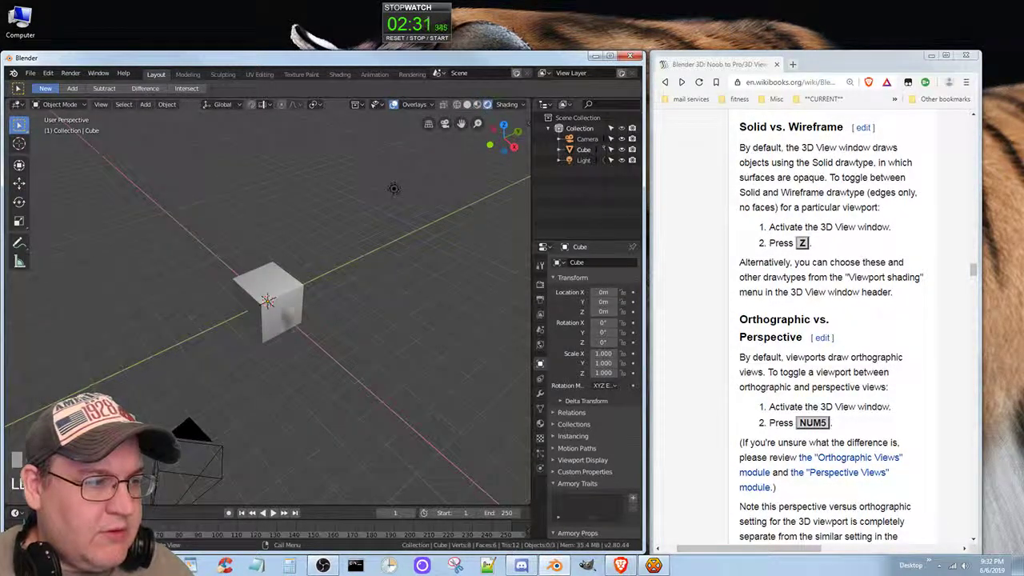
Select the light, move it to Y -2.44 and Z 5.74 with the Move tool, and deselect it
middle_drag(250, 342, 364, 223)
click(381, 168)
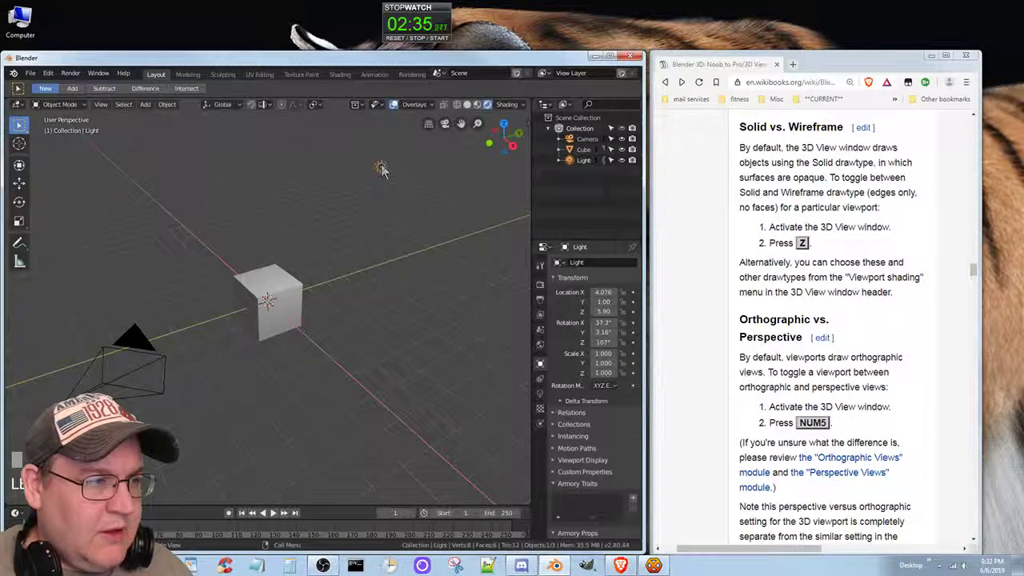
drag(380, 167, 277, 246)
click(19, 184)
mouse_move(267, 154)
mouse_down()
mouse_move(264, 320)
mouse_move(251, 376)
mouse_move(270, 149)
mouse_up()
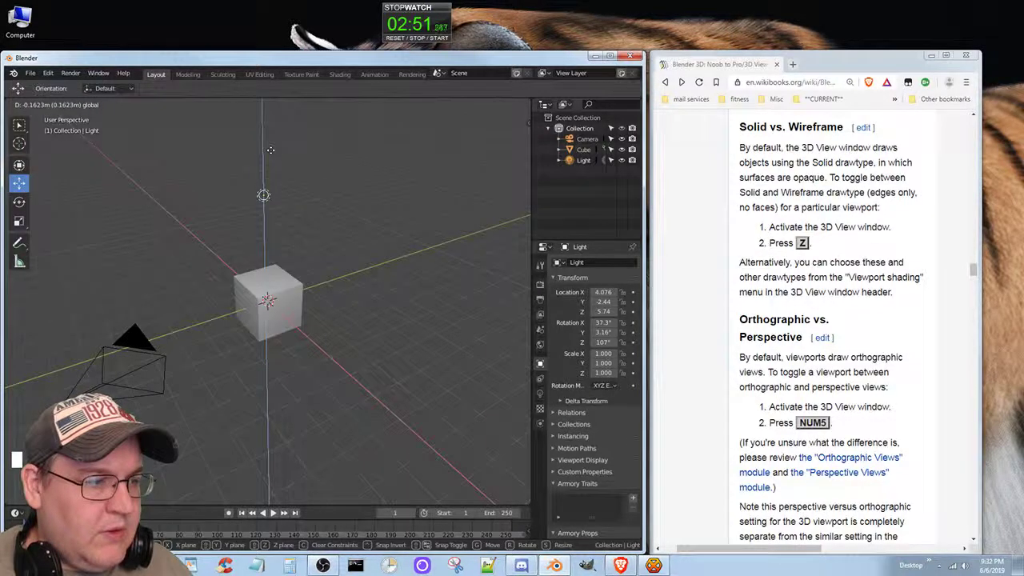
click(359, 314)
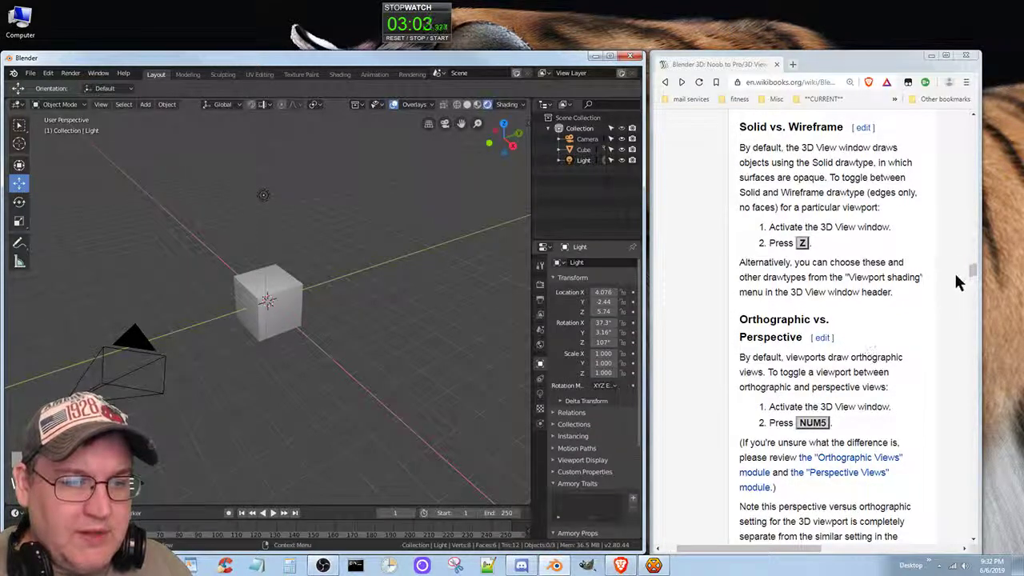
Read the wikibook's Orthographic vs. Perspective section and switch the Blender viewport to orthographic view
drag(972, 272, 976, 277)
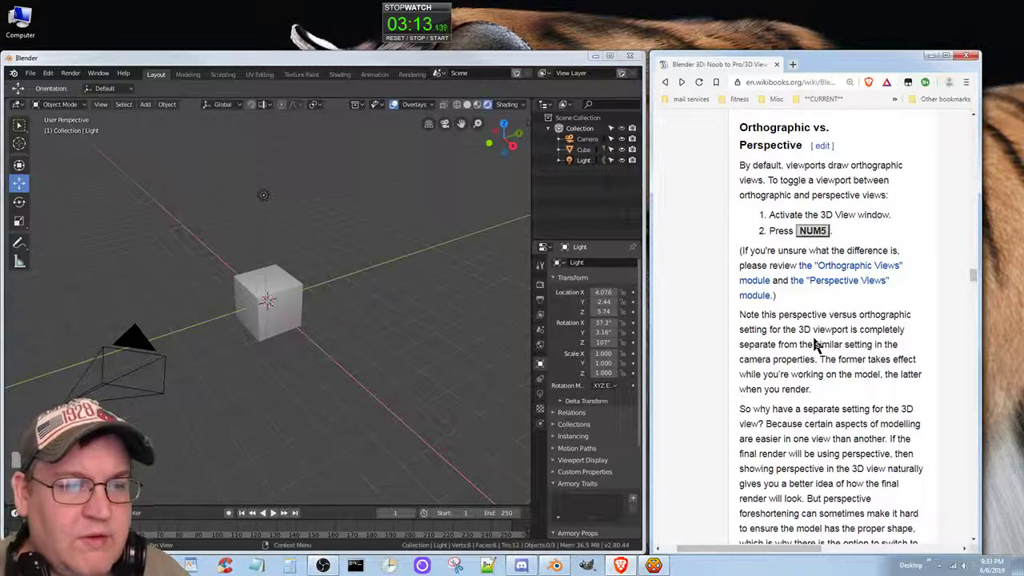
click(404, 330)
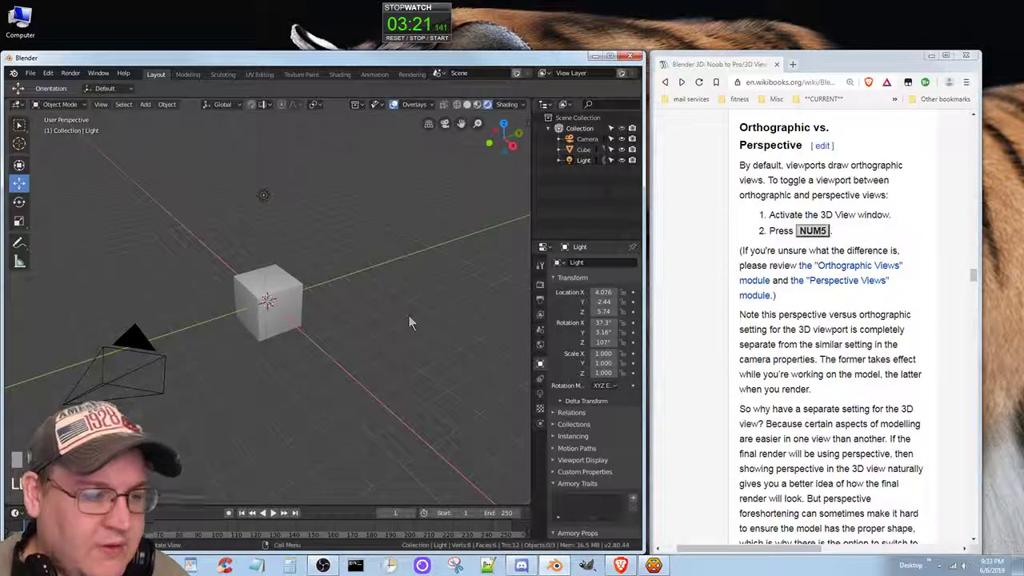
key(KP_5)
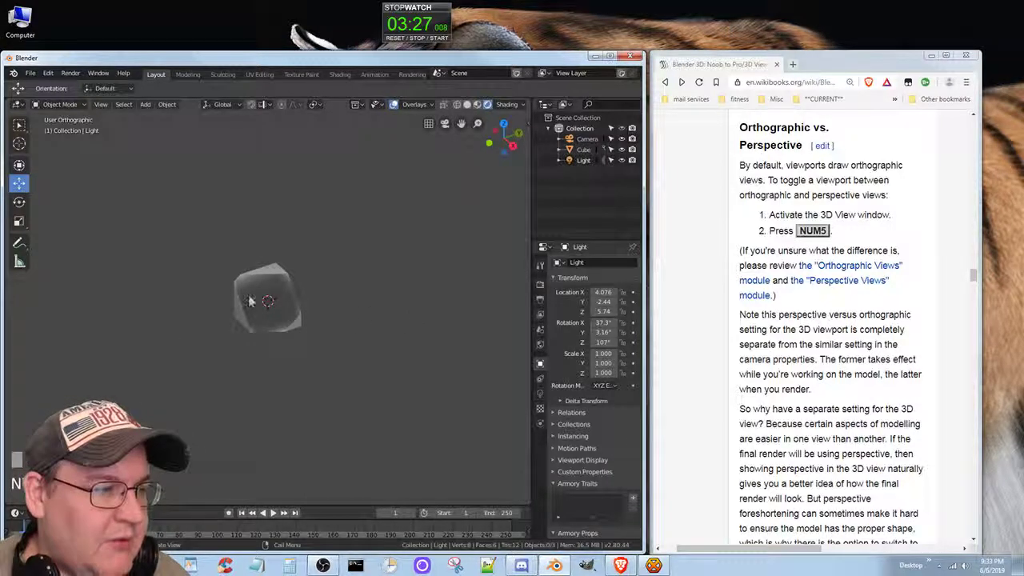
Show the View settings in the 3D viewport's sidebar and set the Clip Start to 80.3 m
click(530, 120)
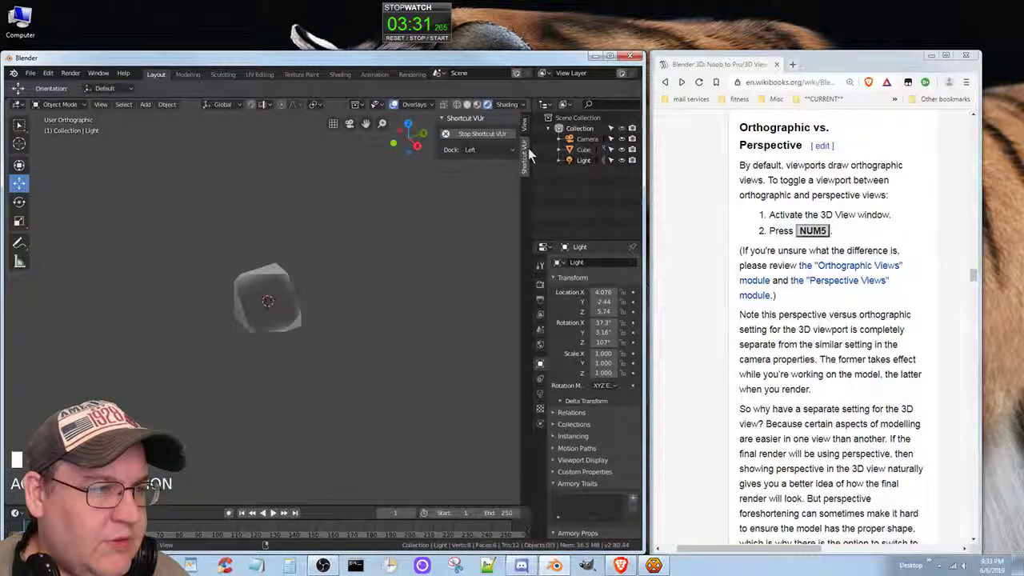
click(525, 128)
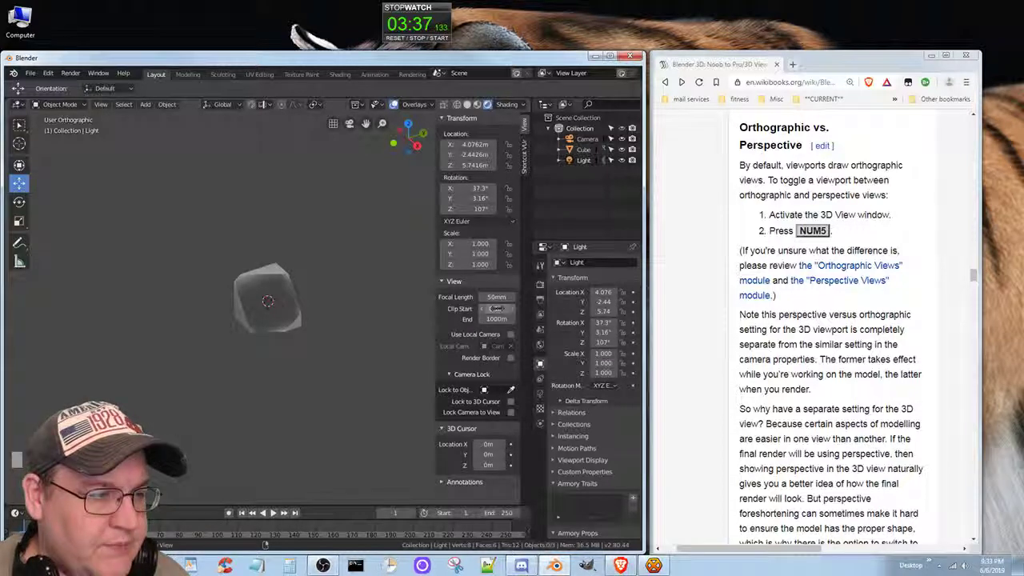
mouse_move(495, 309)
mouse_down()
mouse_move(523, 309)
mouse_move(496, 309)
mouse_up()
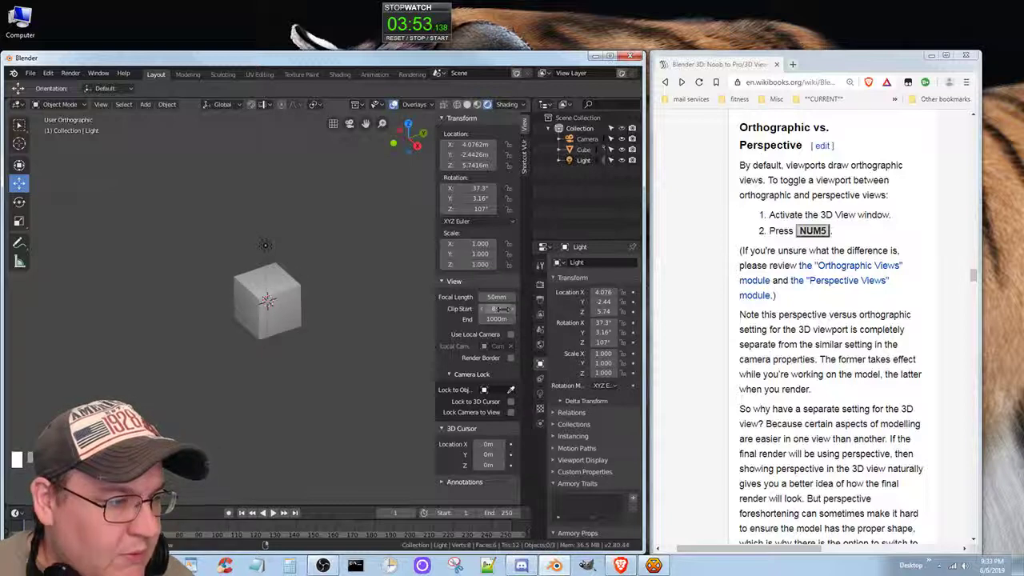
mouse_move(502, 309)
mouse_down()
mouse_move(471, 308)
mouse_move(515, 309)
mouse_move(493, 309)
mouse_up()
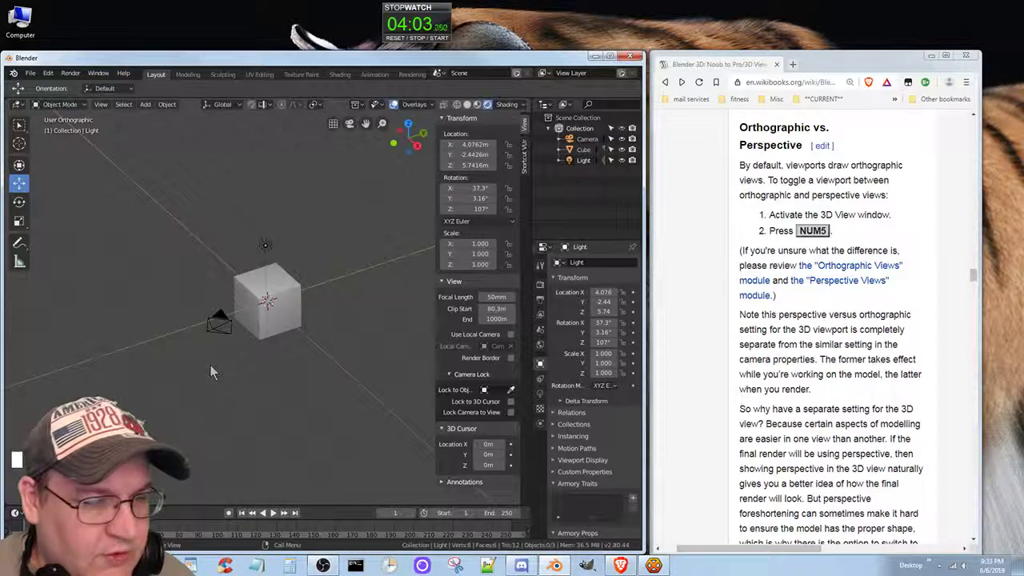
Read on about why the 3D view has its own perspective setting and examine the cube in orthographic view from near and far
click(917, 330)
scroll(888, 379, down, 2)
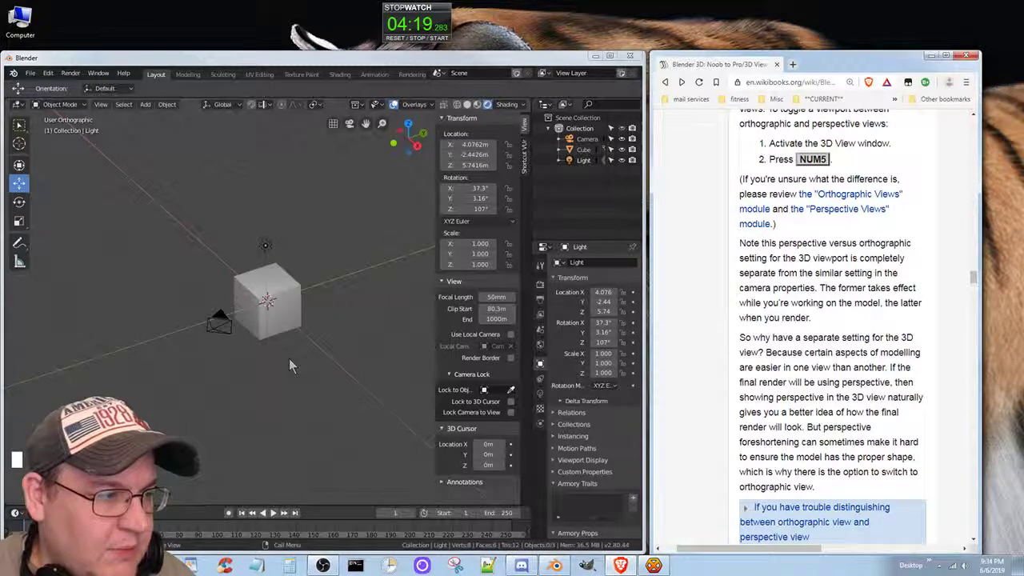
mouse_move(289, 358)
middle_down()
mouse_move(329, 367)
mouse_move(194, 340)
mouse_move(248, 402)
mouse_move(300, 346)
mouse_move(248, 353)
mouse_move(295, 349)
middle_up()
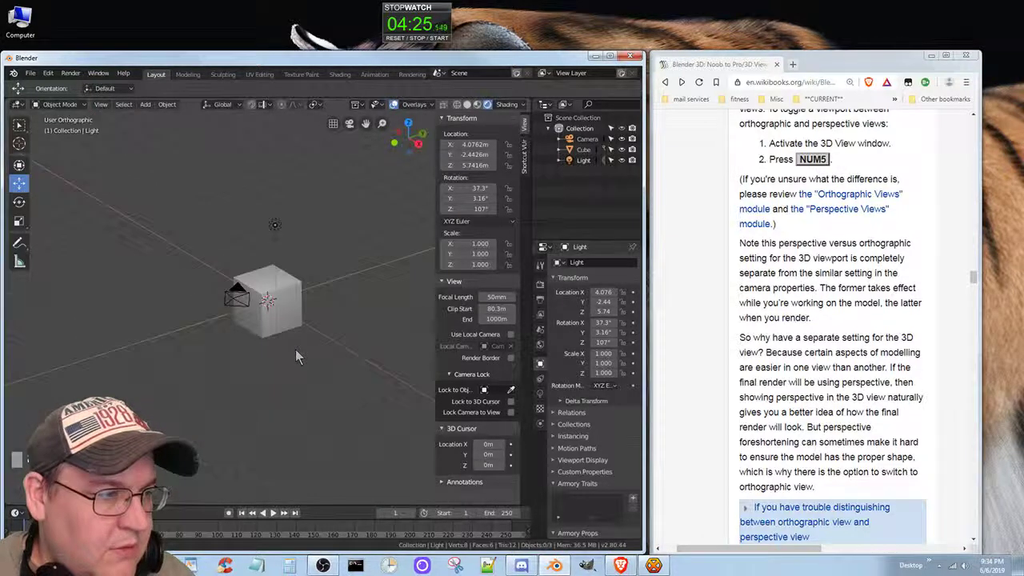
scroll(295, 350, down, 4)
scroll(289, 349, up, 6)
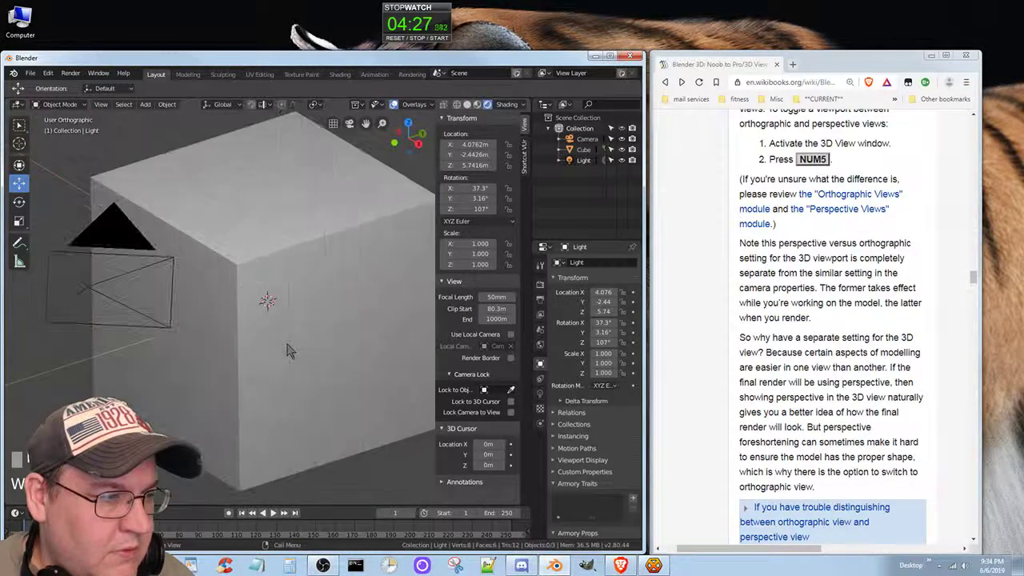
scroll(288, 349, down, 3)
scroll(286, 349, down, 2)
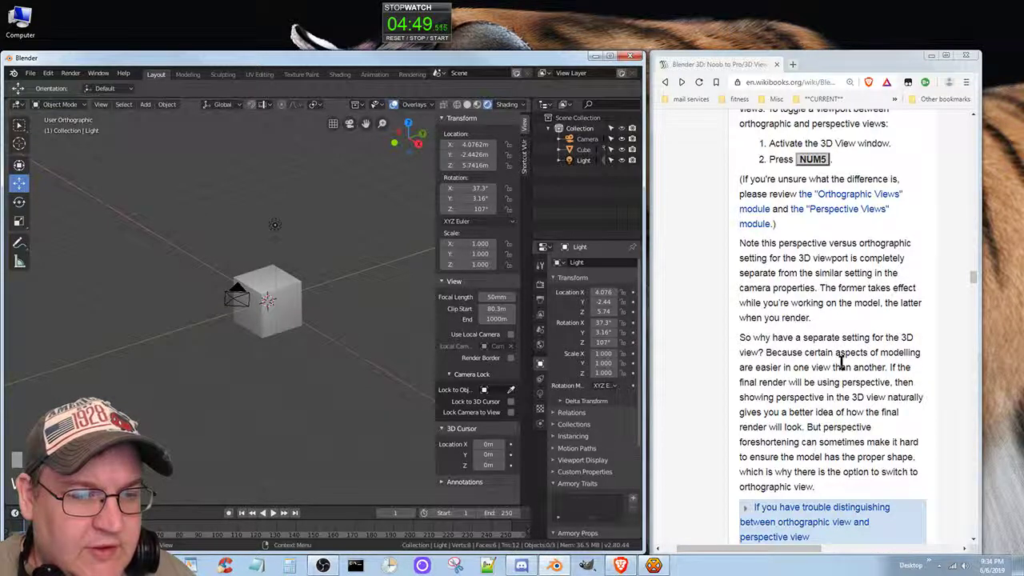
Read the wikibook's Changing Your Viewpoint, Part One section through the Zooming methods and their limitations
scroll(844, 365, down, 3)
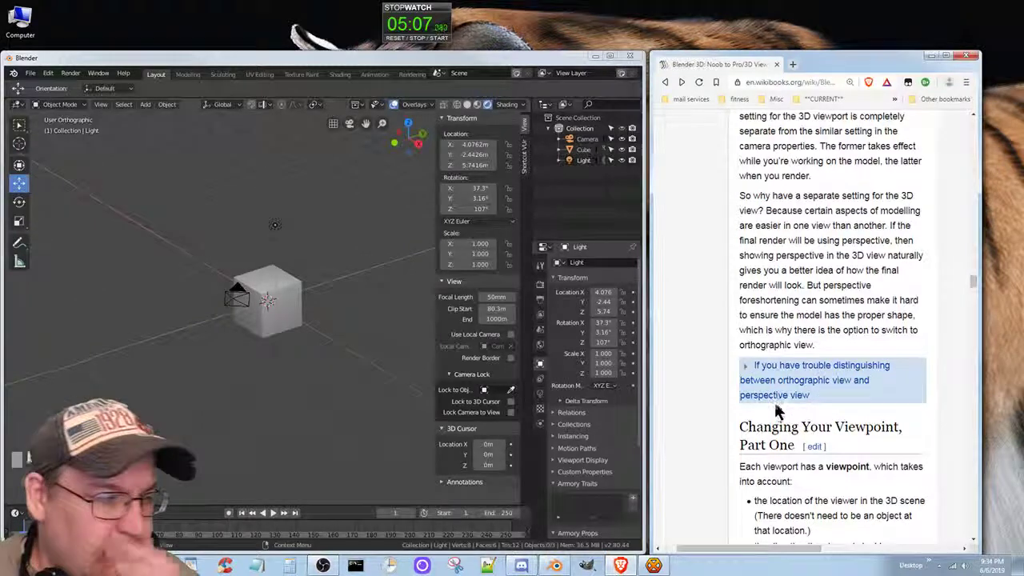
scroll(773, 401, down, 3)
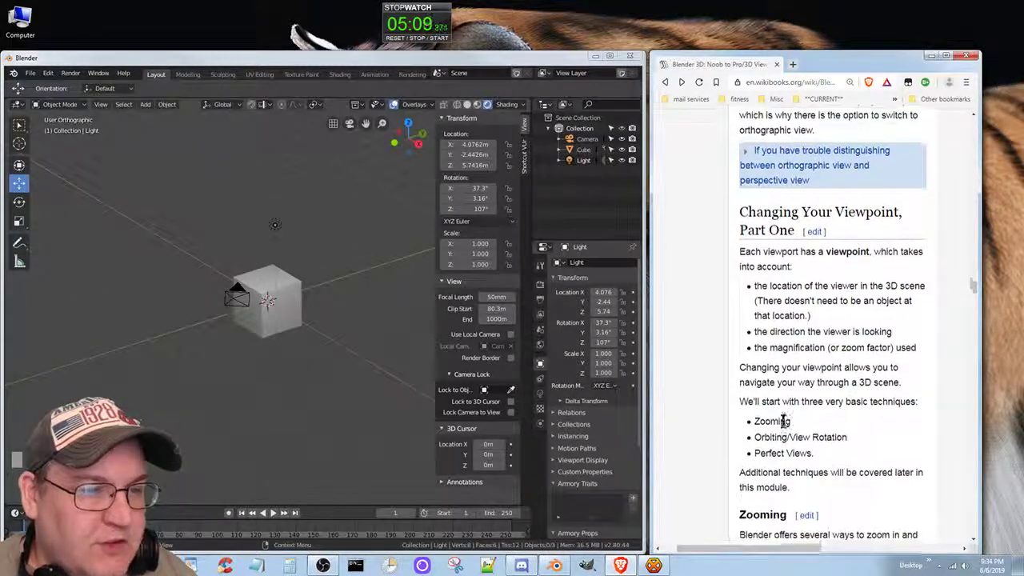
scroll(783, 422, down, 1)
scroll(782, 421, down, 1)
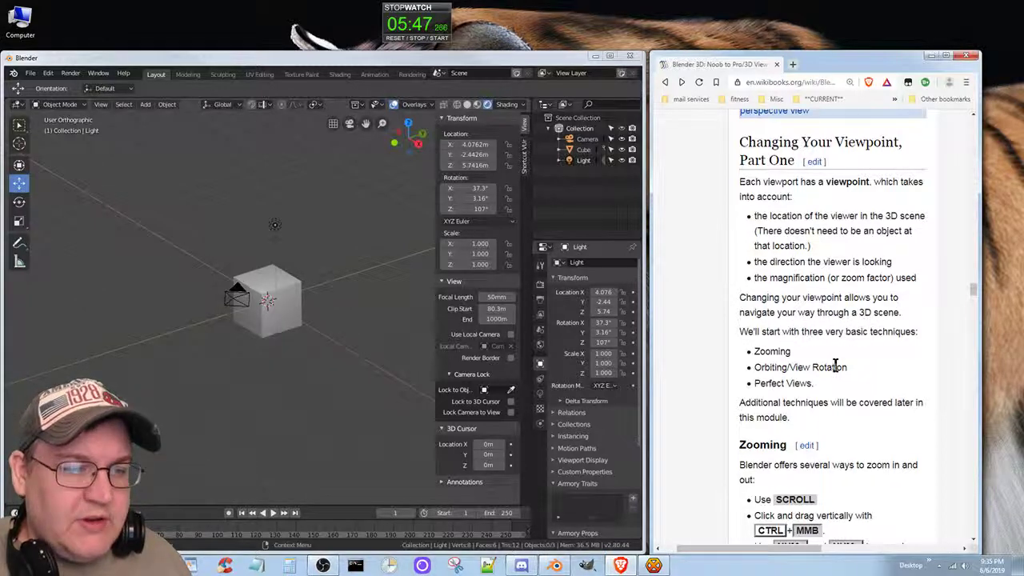
scroll(836, 366, down, 2)
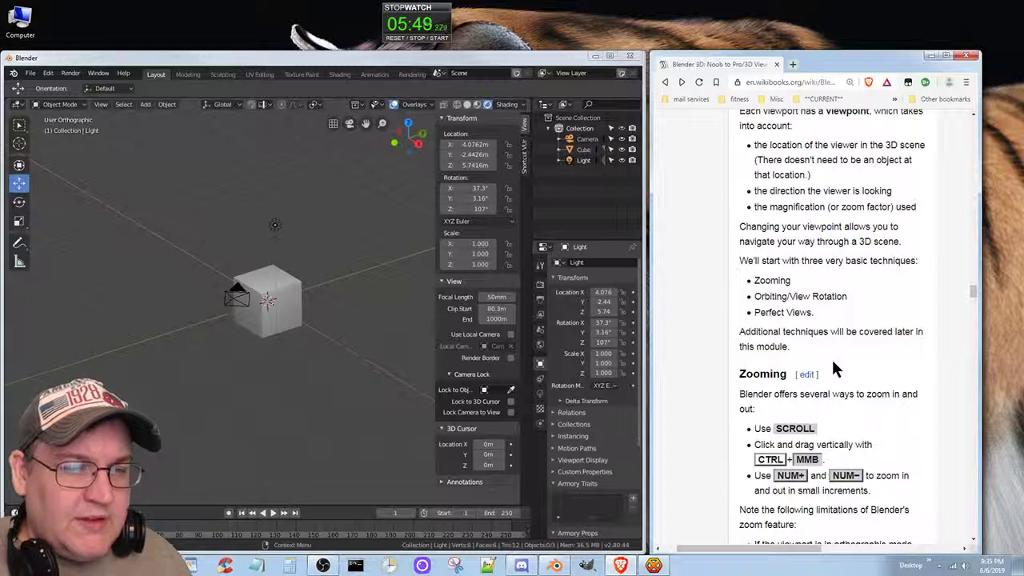
scroll(831, 356, down, 2)
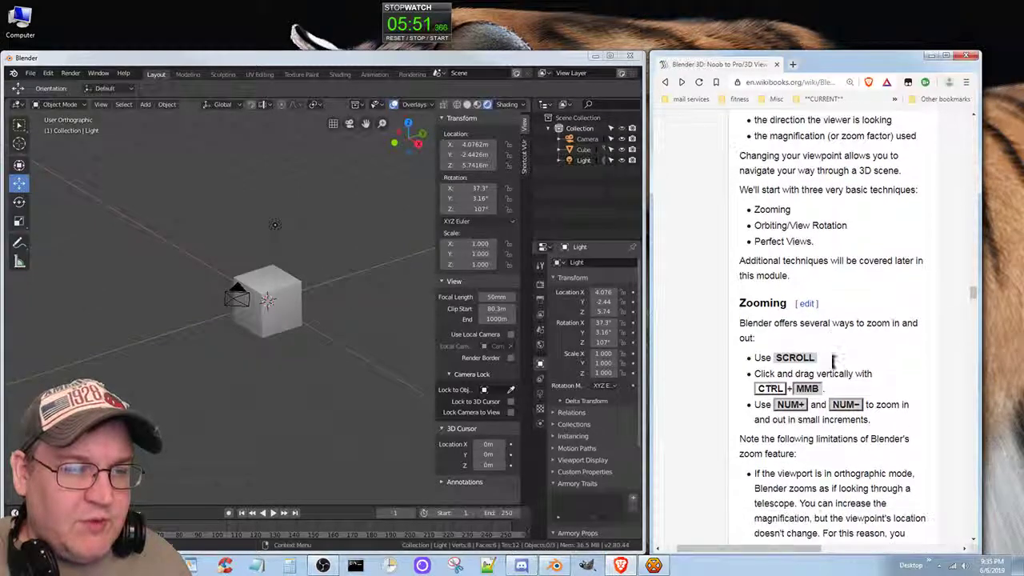
scroll(832, 362, down, 2)
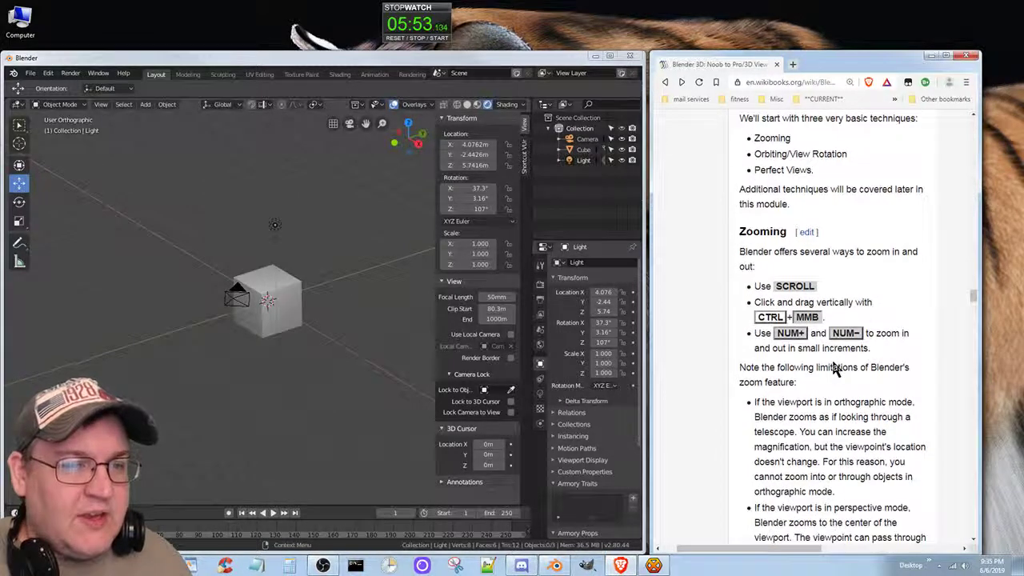
scroll(832, 367, down, 3)
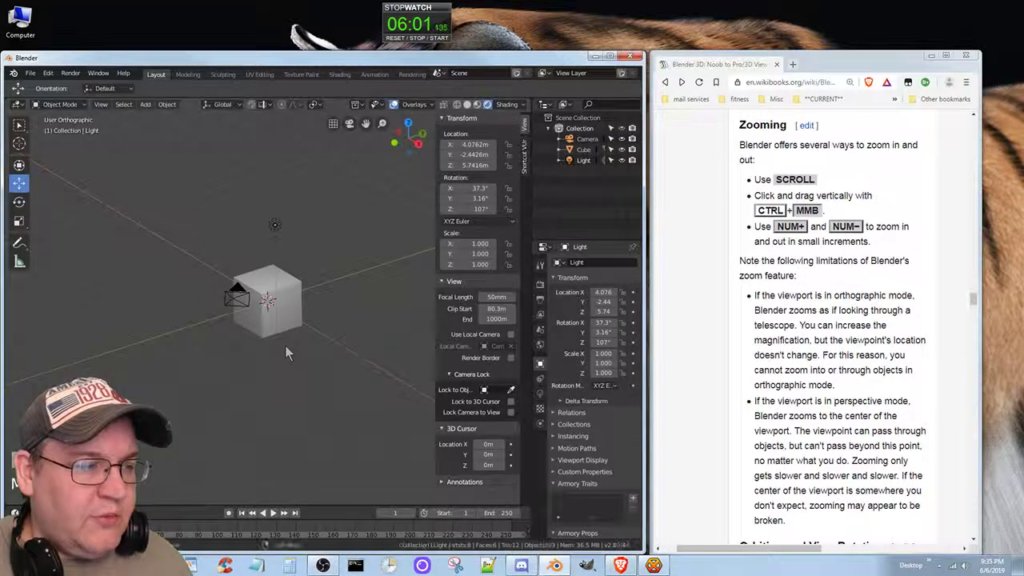
Test the zoom limits in orthographic view by repeatedly zooming in on the cube and back out
scroll(286, 350, up, 10)
scroll(286, 351, down, 12)
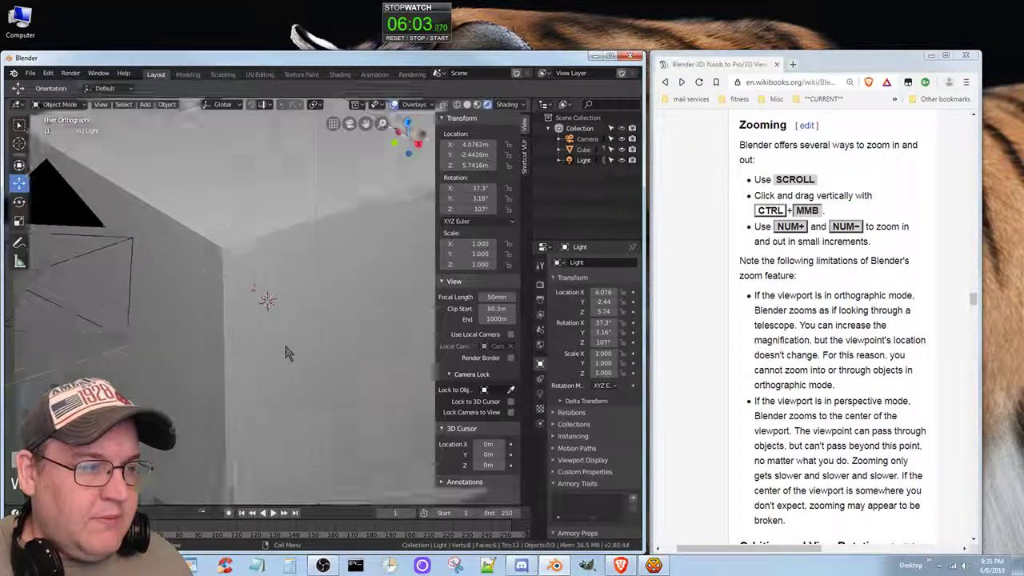
scroll(285, 350, up, 10)
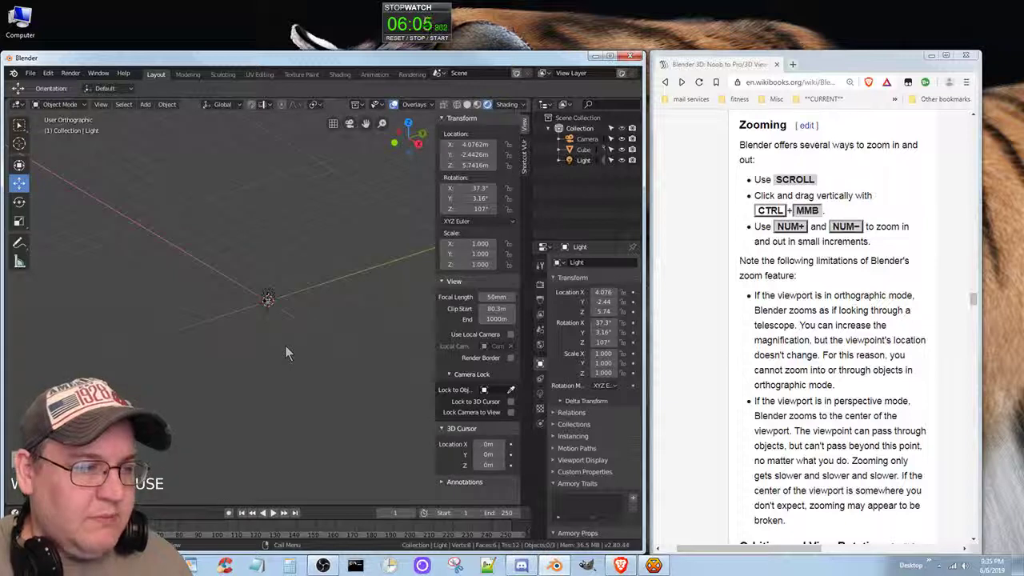
scroll(288, 353, up, 5)
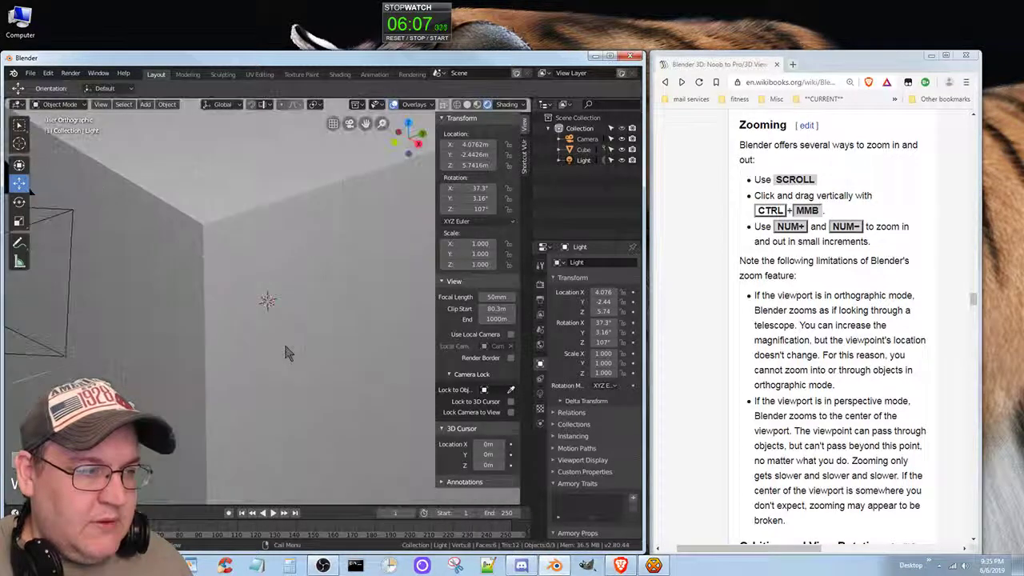
scroll(288, 354, down, 7)
scroll(286, 351, down, 4)
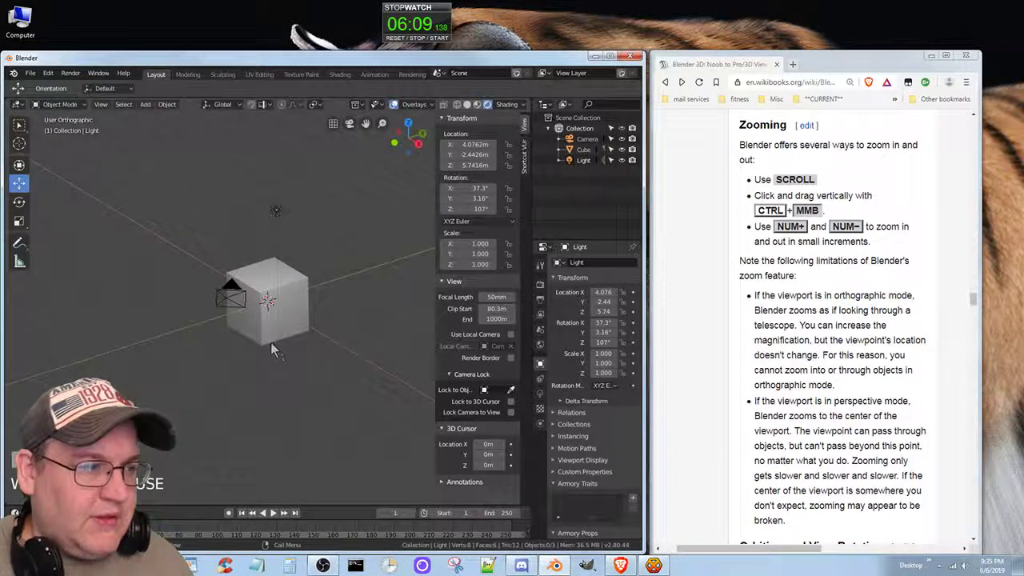
Orbit and pan around the scene to inspect the camera object up close, then return to an overview of the cube
middle_drag(285, 360, 518, 314)
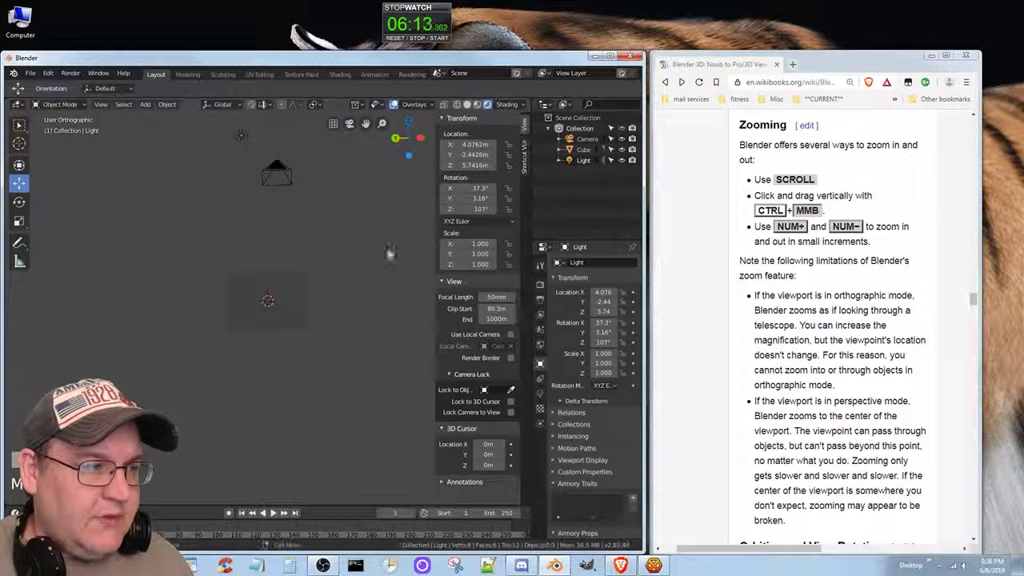
scroll(336, 215, up, 3)
middle_drag(334, 215, 325, 434)
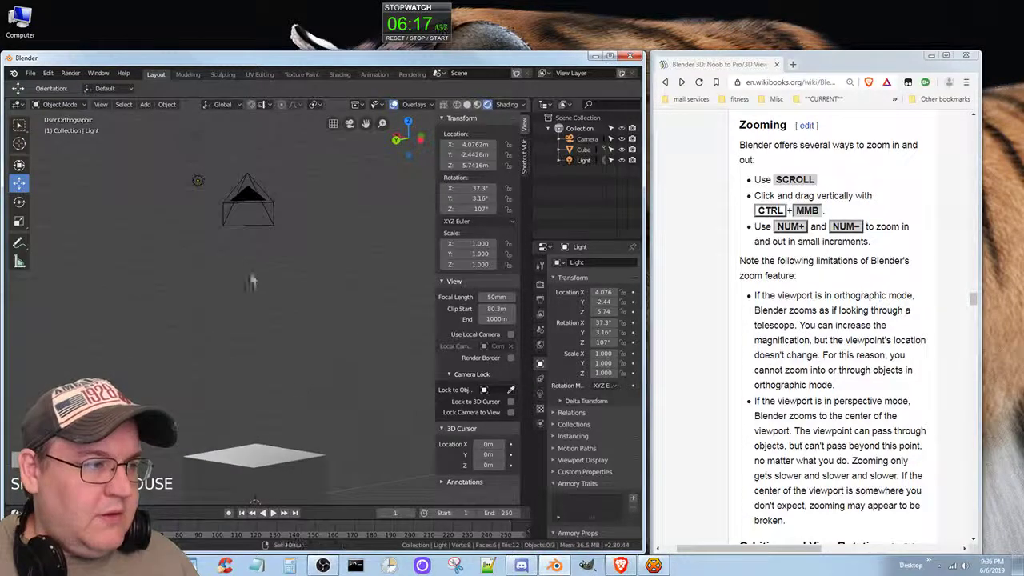
scroll(247, 269, up, 4)
middle_drag(248, 220, 246, 208)
scroll(233, 272, up, 5)
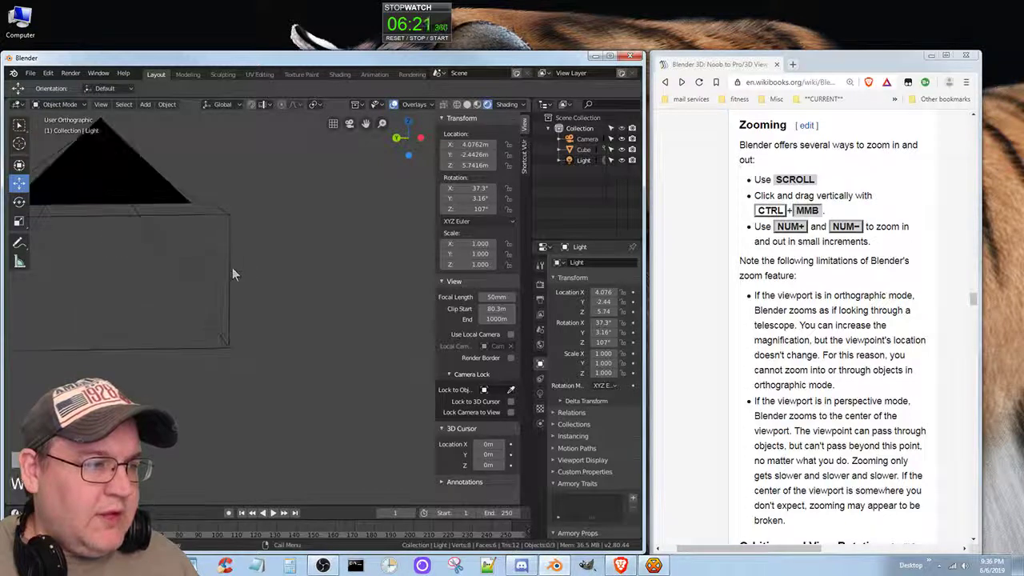
scroll(232, 272, down, 8)
middle_drag(285, 294, 64, 348)
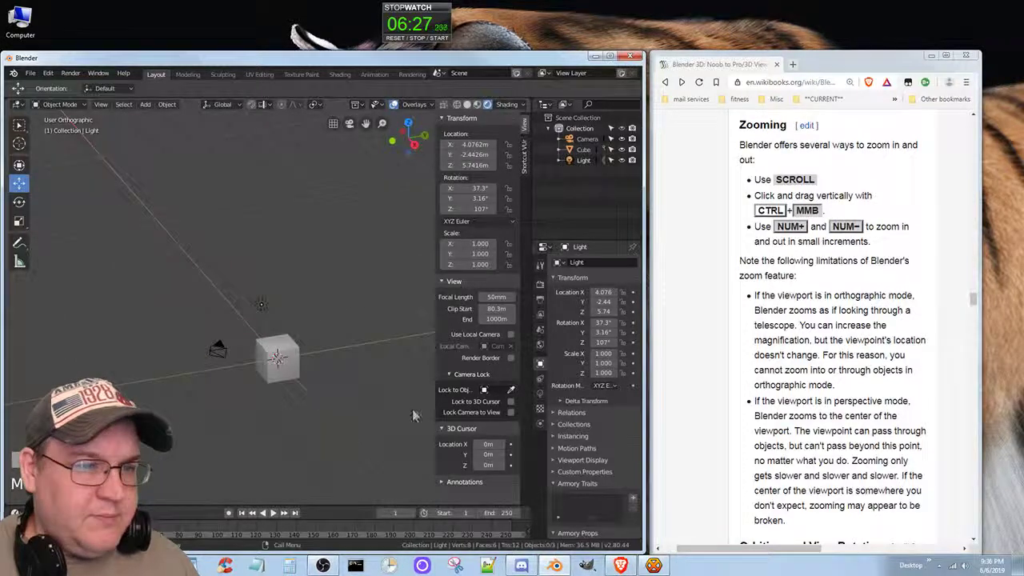
scroll(318, 438, up, 3)
scroll(319, 438, down, 3)
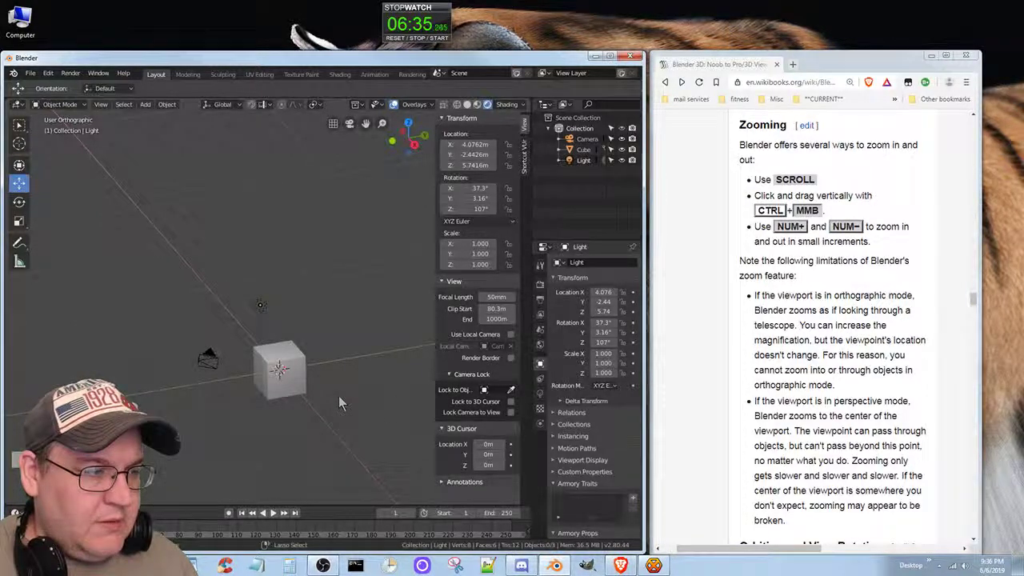
Try continuous zooming, snap the viewport to the Top orthographic view and recenter it on different points around the cube
ctrl+middle_drag(338, 395, 366, 359)
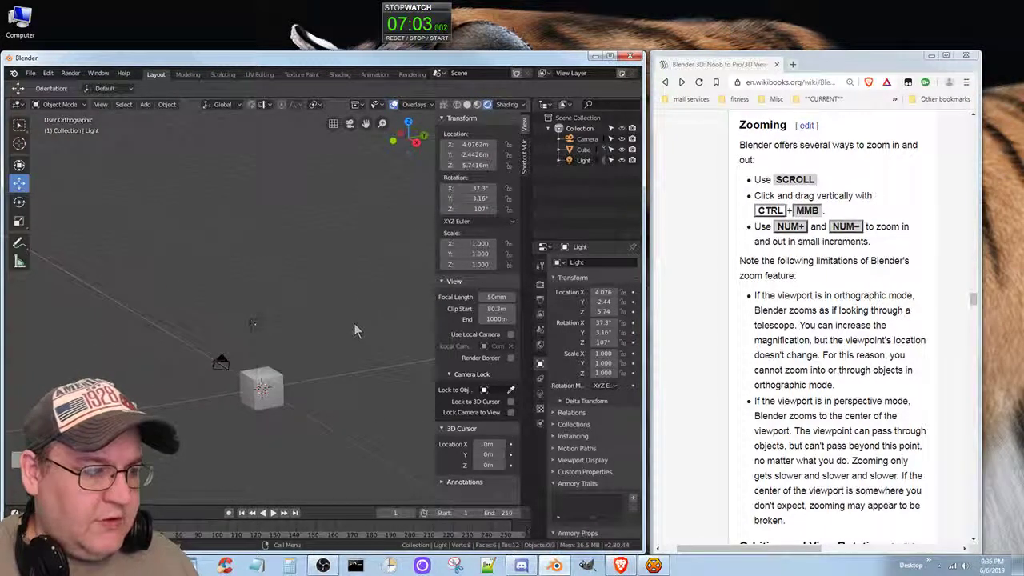
alt+middle_drag(353, 322, 357, 358)
alt+middle_drag(333, 315, 342, 339)
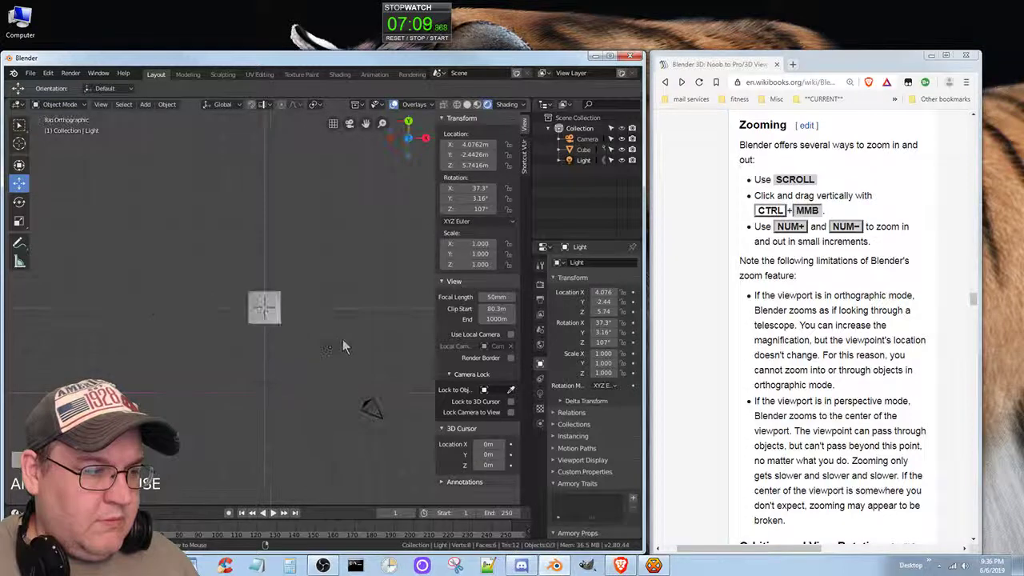
alt+middle_click(358, 333)
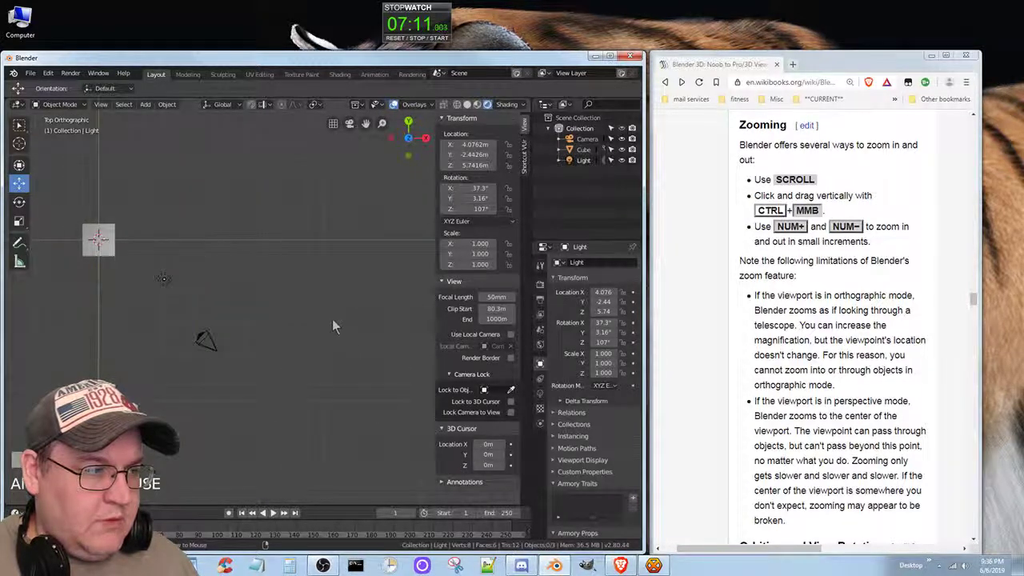
alt+middle_click(330, 319)
alt+middle_click(96, 261)
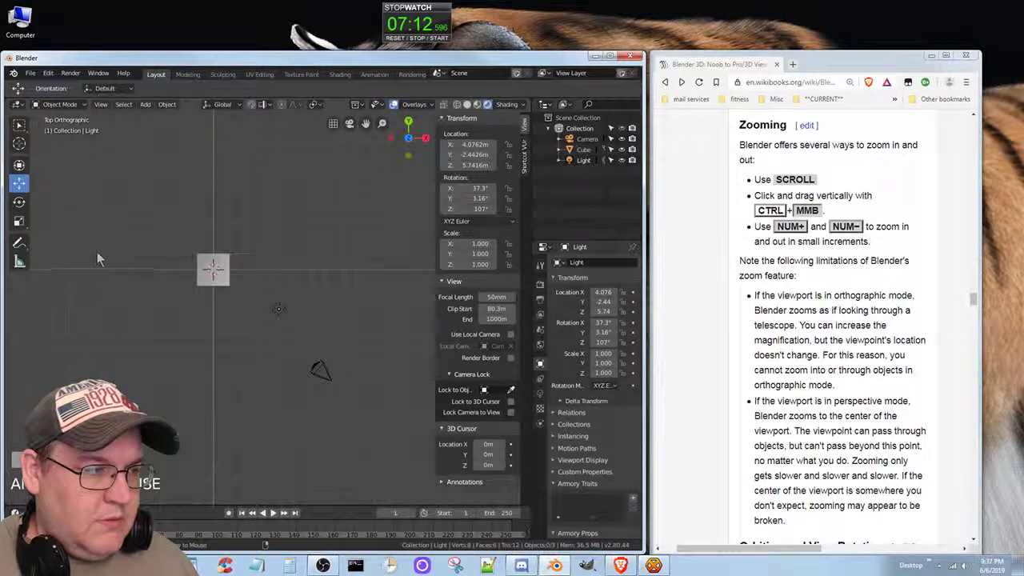
alt+middle_click(156, 268)
alt+middle_click(360, 283)
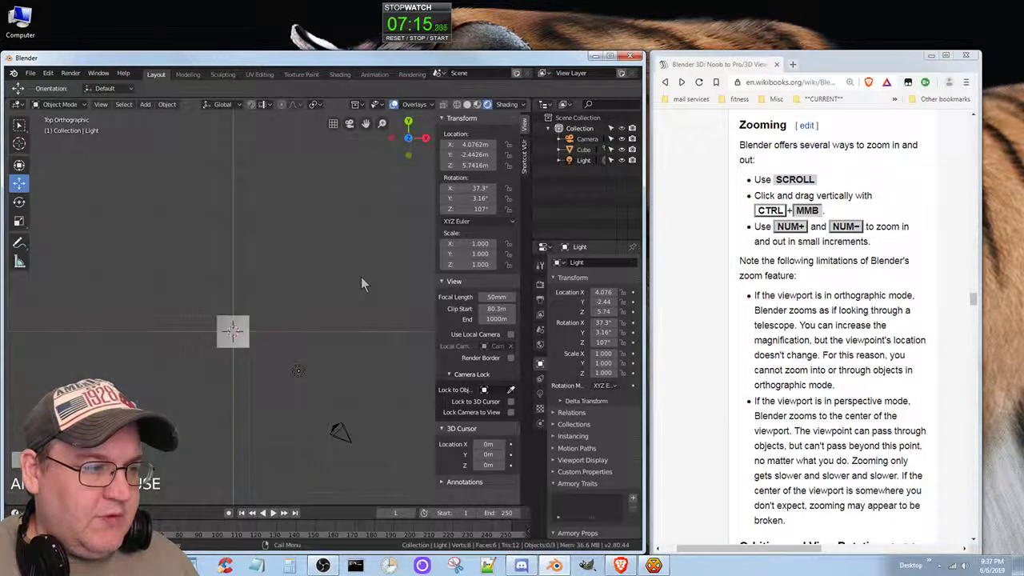
Switch the viewport to perspective, set the Clip Start to 10.6 m and bring the whole cube into view
middle_drag(361, 283, 217, 196)
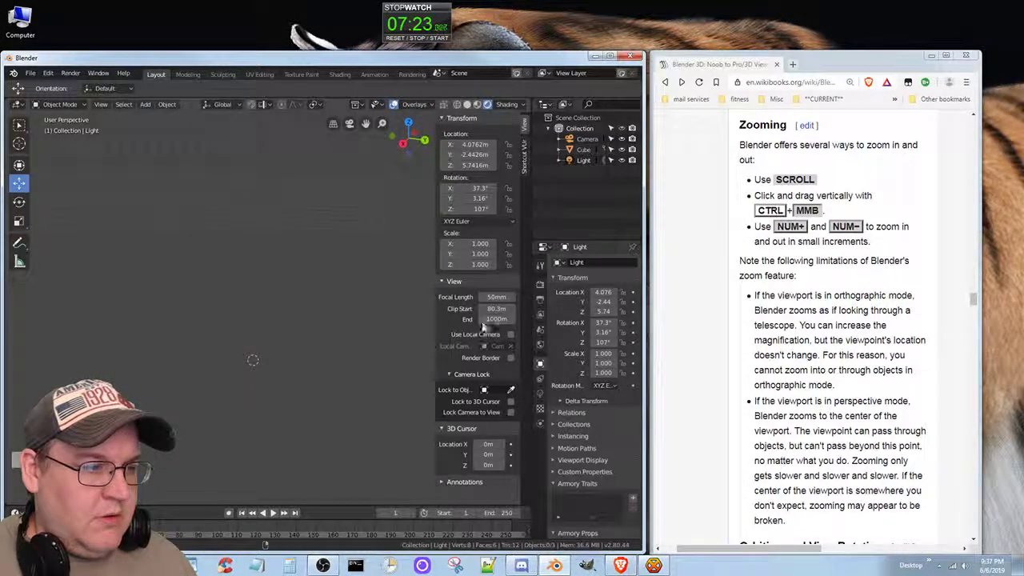
drag(496, 308, 467, 308)
middle_drag(269, 345, 332, 384)
scroll(334, 376, up, 2)
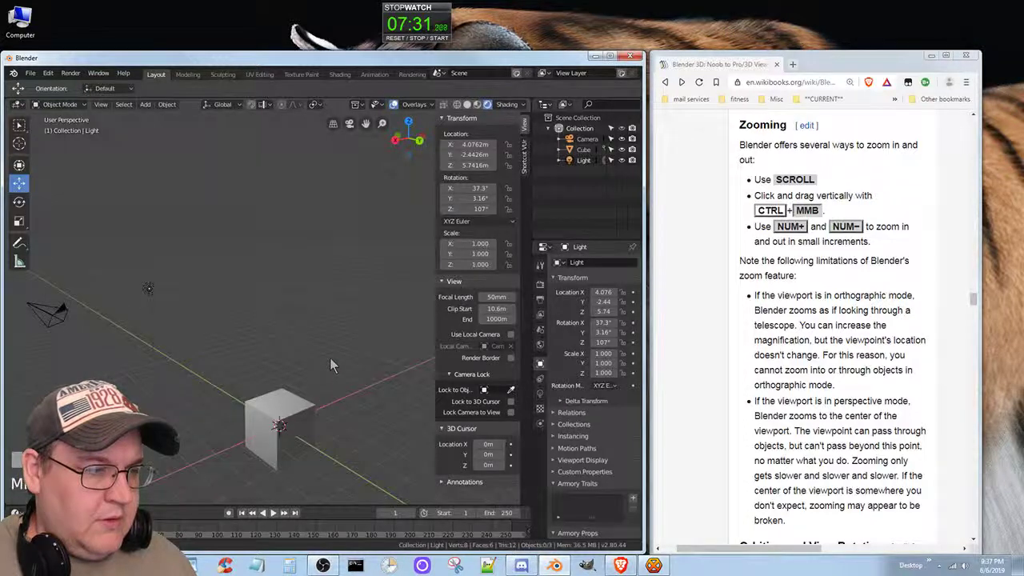
scroll(329, 372, up, 2)
scroll(335, 376, down, 2)
shift+middle_drag(340, 373, 362, 268)
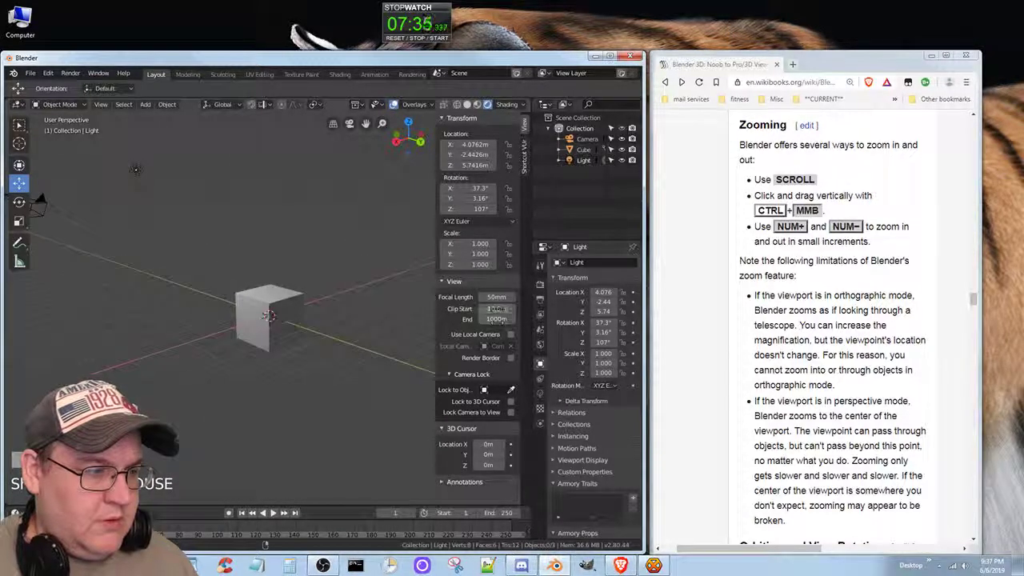
Set the viewport's Clip Start to 0.001 m and inspect the cube from another angle in perspective
click(497, 309)
drag(497, 308, 416, 309)
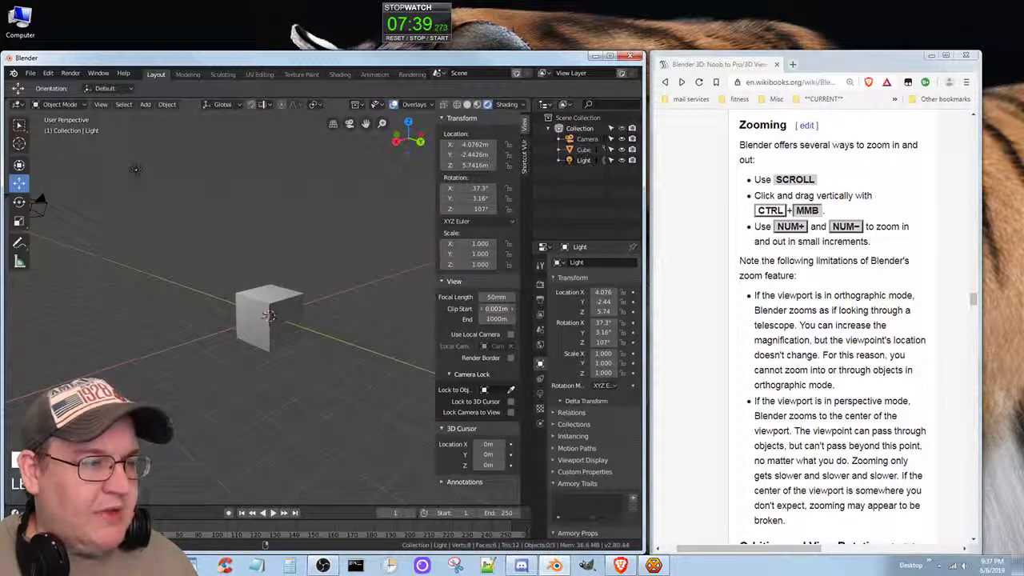
middle_drag(369, 300, 432, 319)
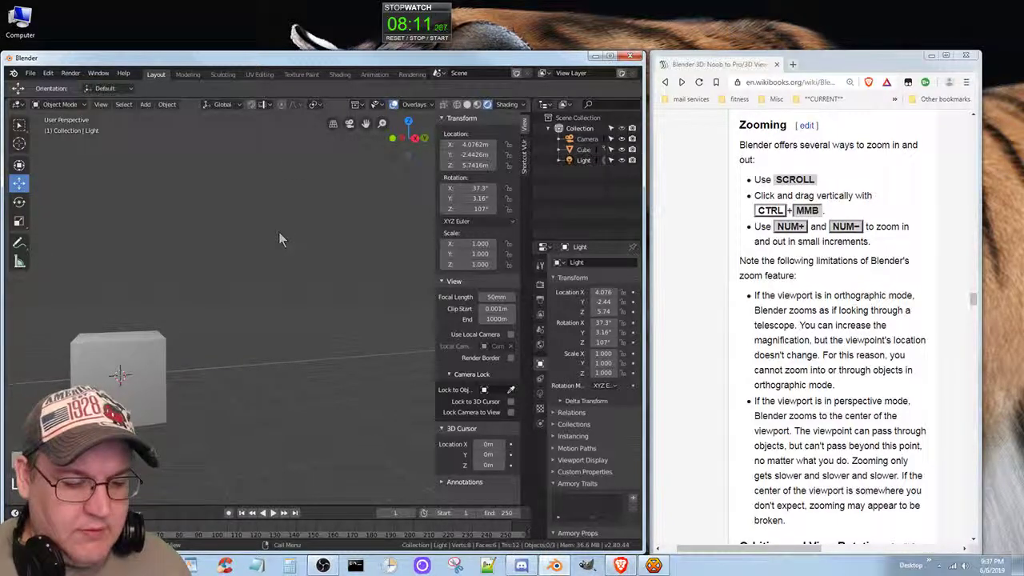
scroll(278, 231, up, 3)
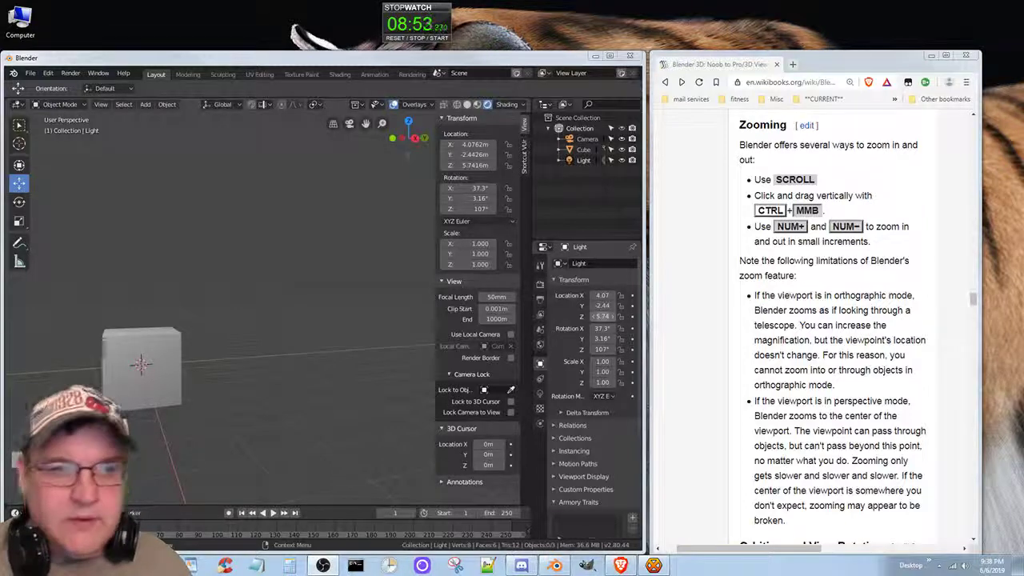
Read the wikibook's notes on the zoom limitations in orthographic and perspective modes
click(739, 340)
scroll(739, 339, up, 1)
scroll(740, 345, down, 3)
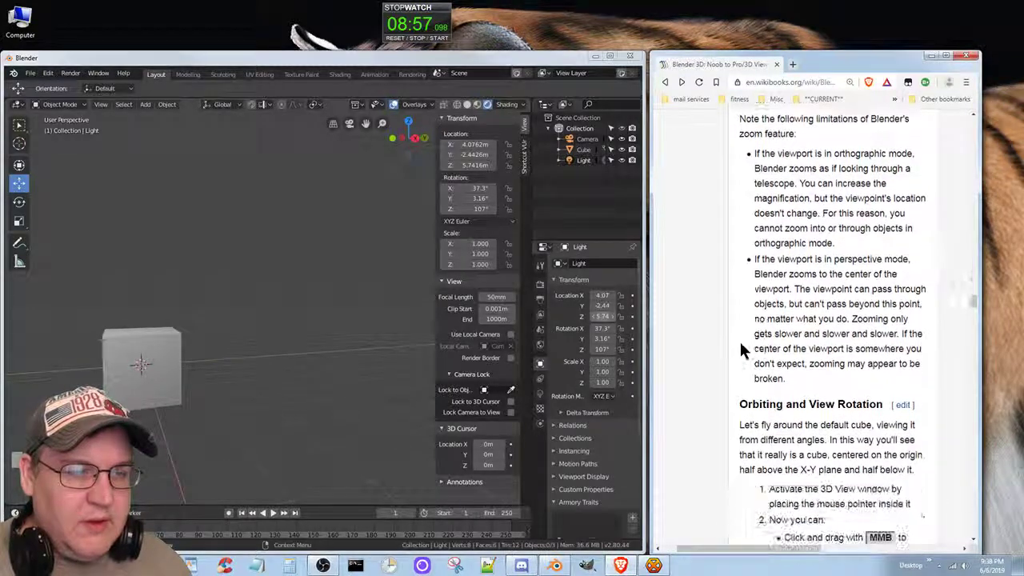
scroll(740, 345, up, 1)
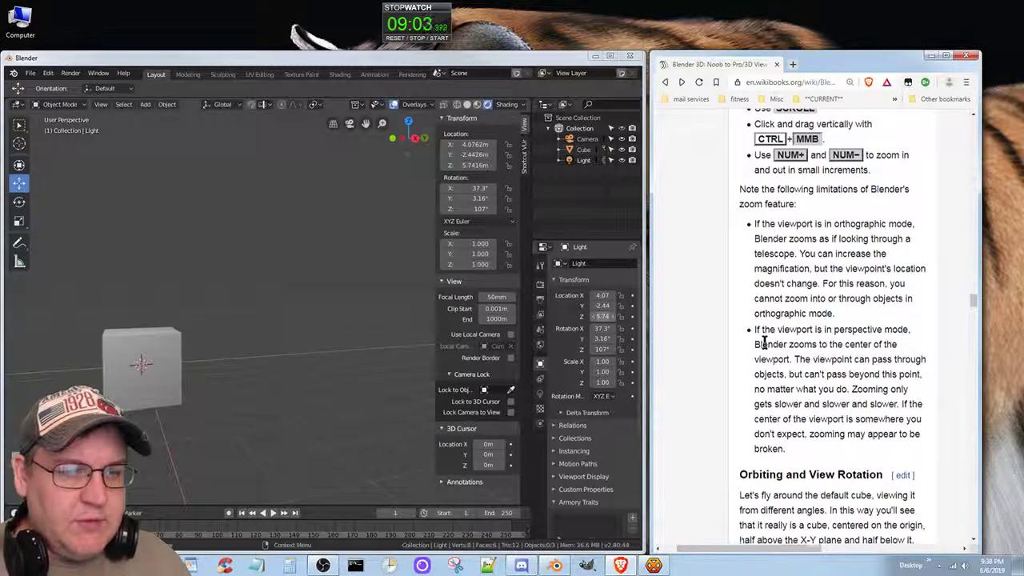
scroll(763, 342, down, 3)
scroll(766, 349, up, 1)
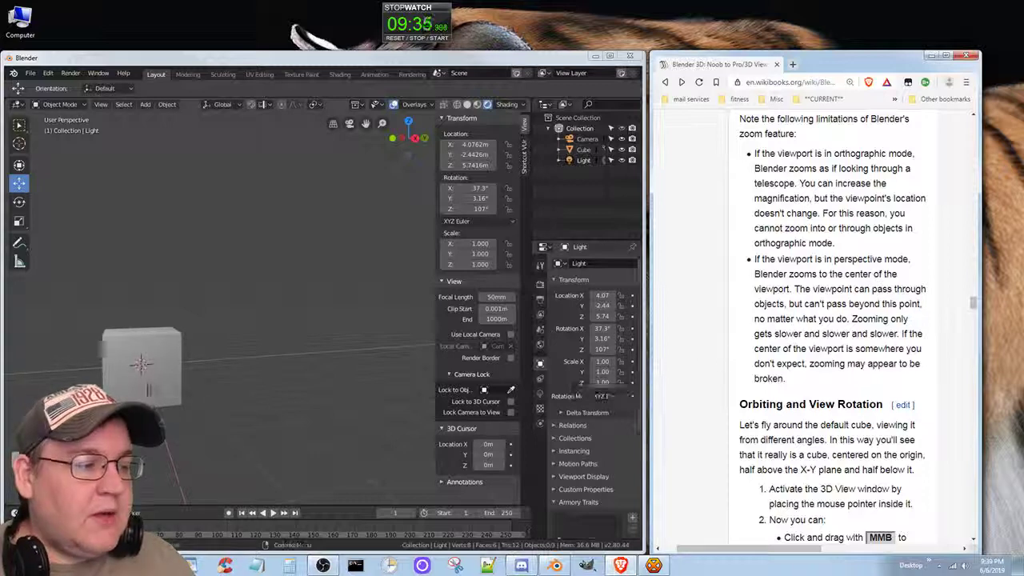
Orbit, pan and zoom around the cube, light and camera to try out perspective zooming from several viewpoints
mouse_move(206, 403)
middle_down()
mouse_move(198, 409)
mouse_move(224, 400)
middle_up()
scroll(220, 398, down, 8)
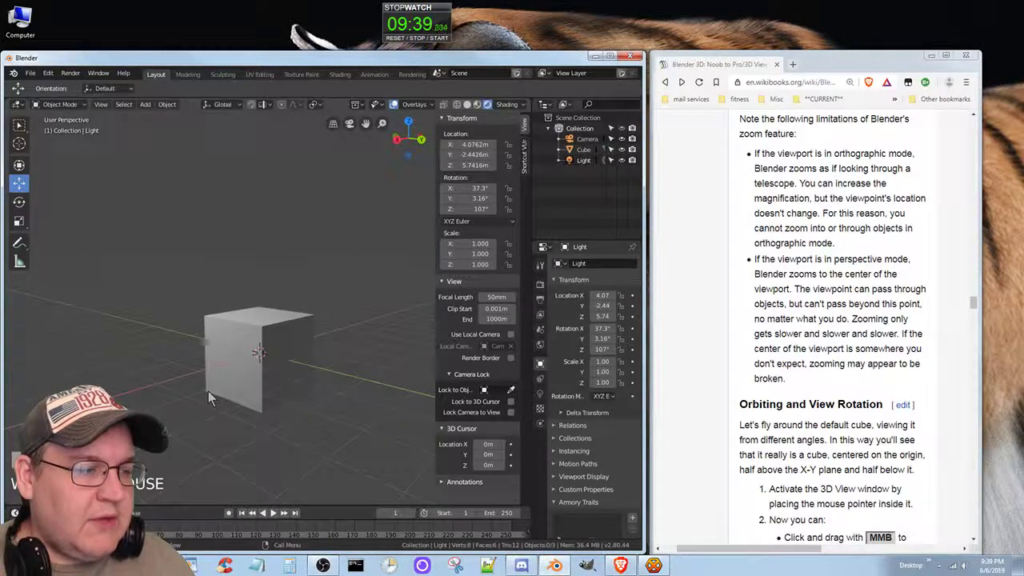
middle_drag(178, 342, 147, 222)
scroll(150, 218, up, 2)
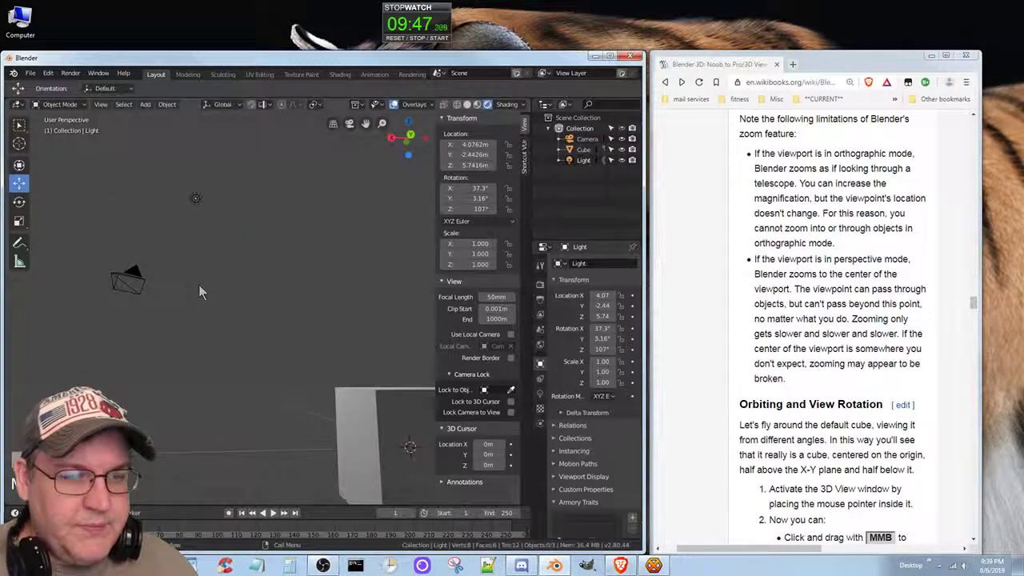
middle_drag(199, 285, 234, 360)
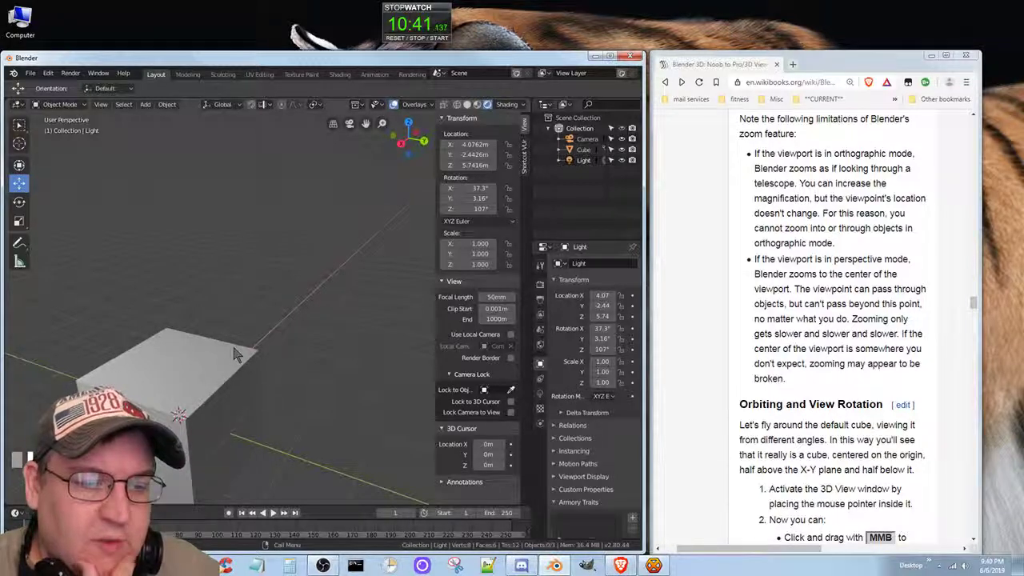
Read the wikibook's Orbiting and View Rotation section with its list of viewpoint rotation hotkeys
scroll(600, 376, down, 3)
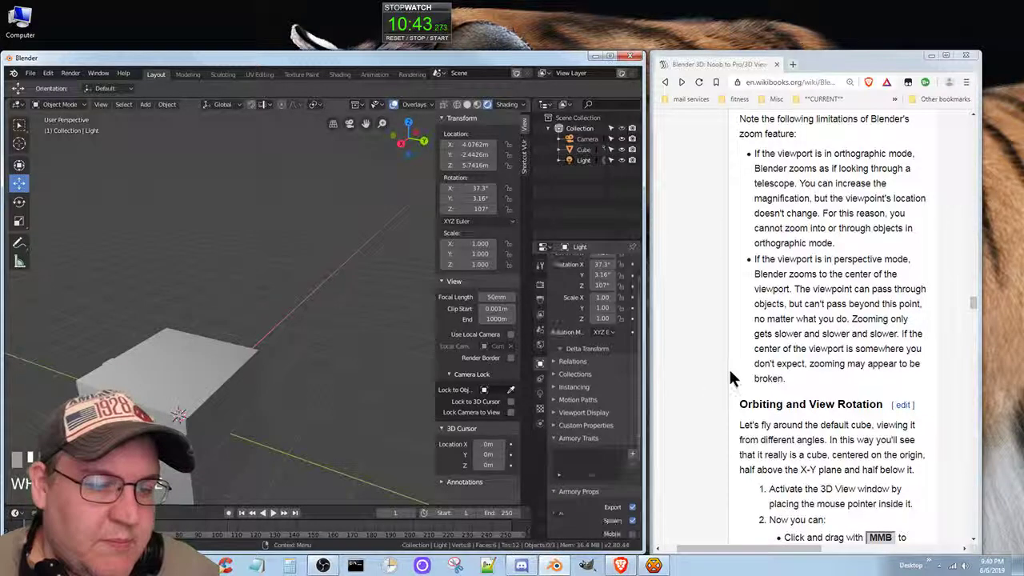
scroll(744, 375, up, 1)
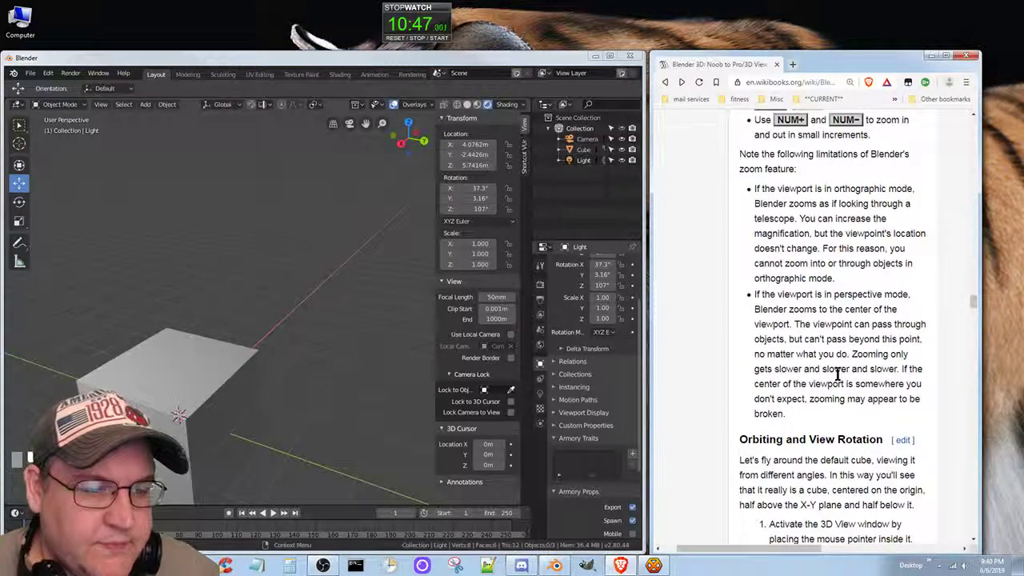
scroll(838, 376, down, 3)
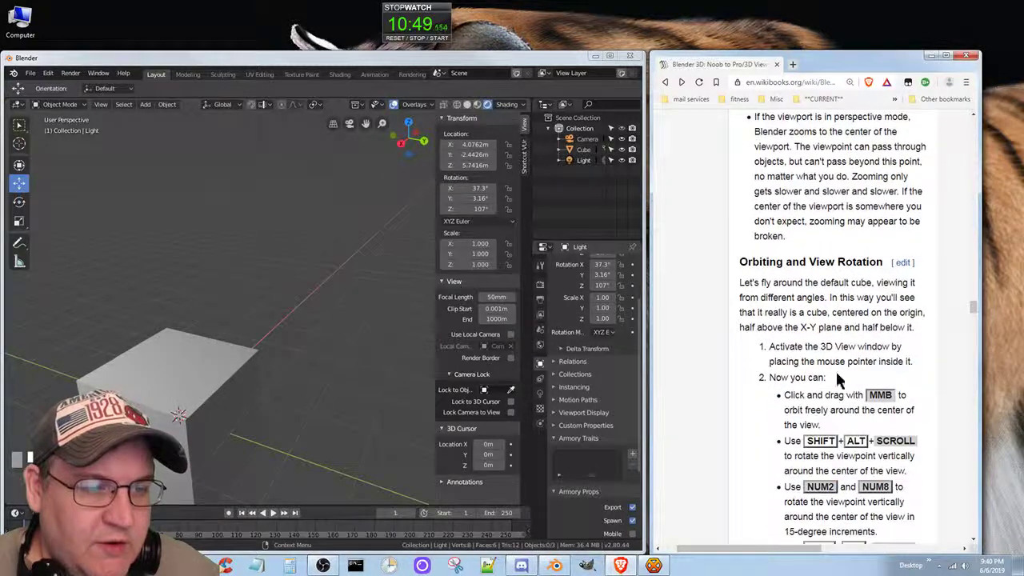
scroll(836, 382, down, 1)
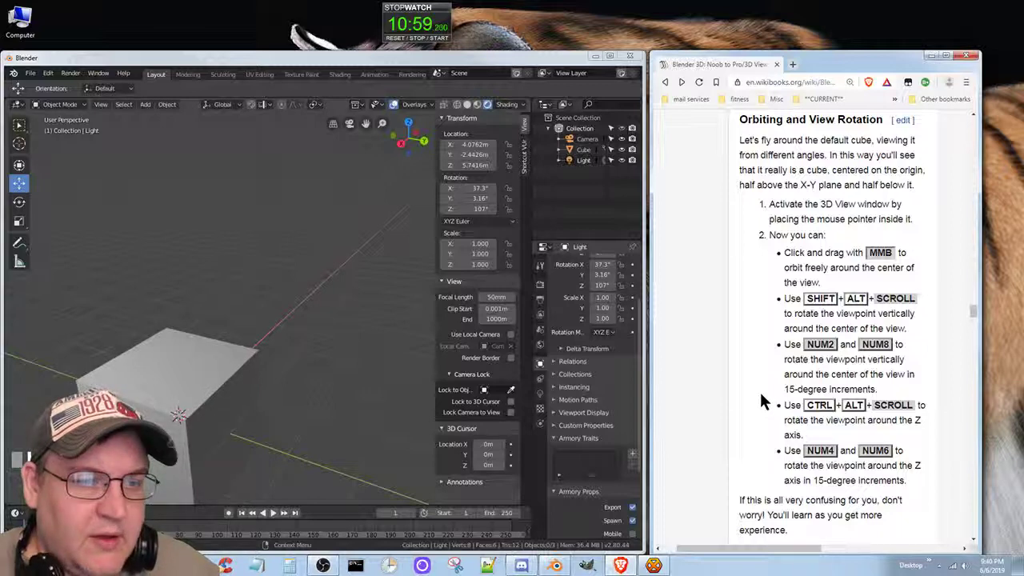
Start a new General file to restore the default scene
click(31, 73)
mouse_move(55, 87)
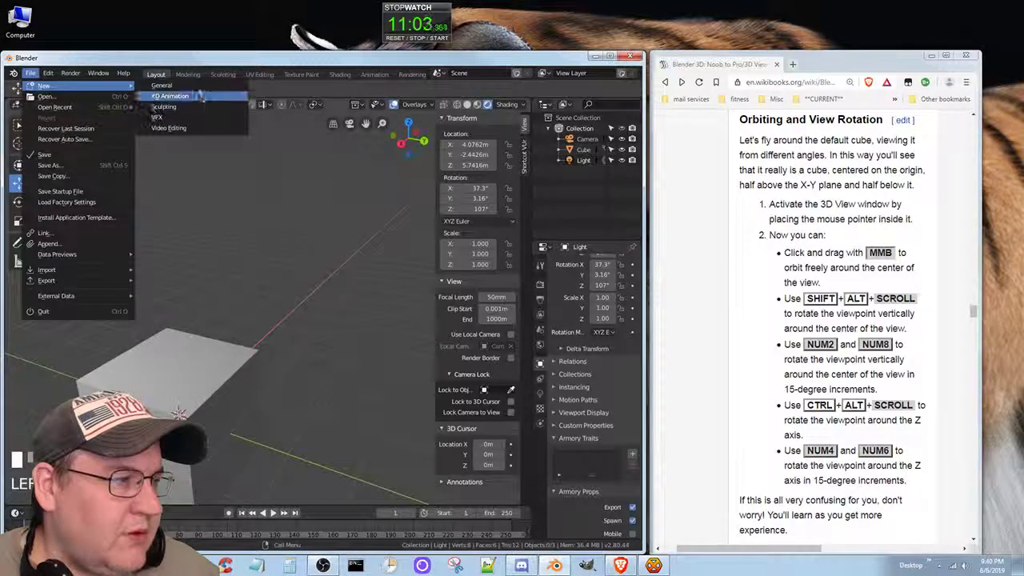
click(163, 85)
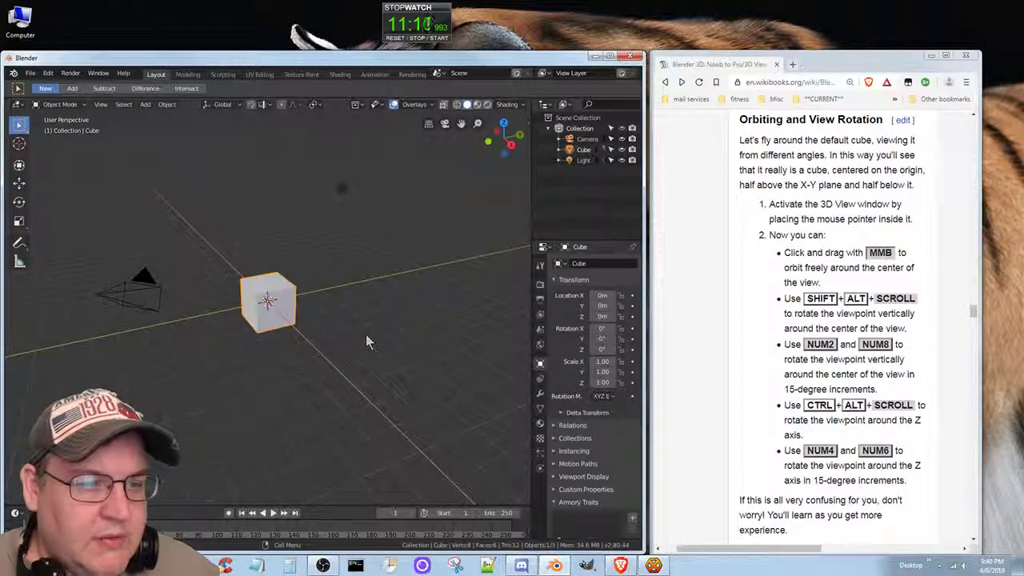
Orbit around the default cube to view it from different angles, zooming in close and back out
middle_drag(366, 340, 203, 372)
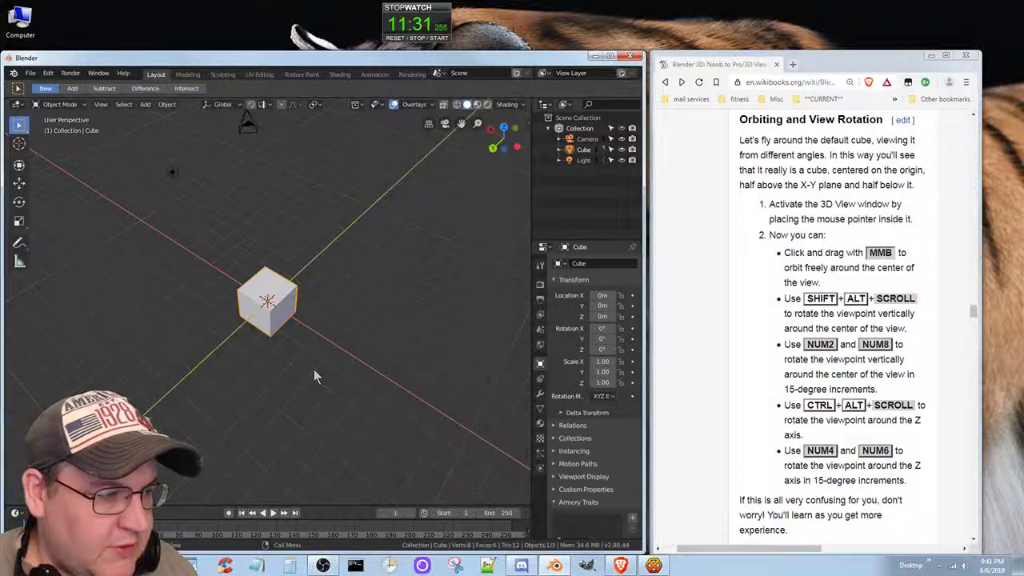
scroll(314, 372, down, 4)
scroll(314, 373, up, 10)
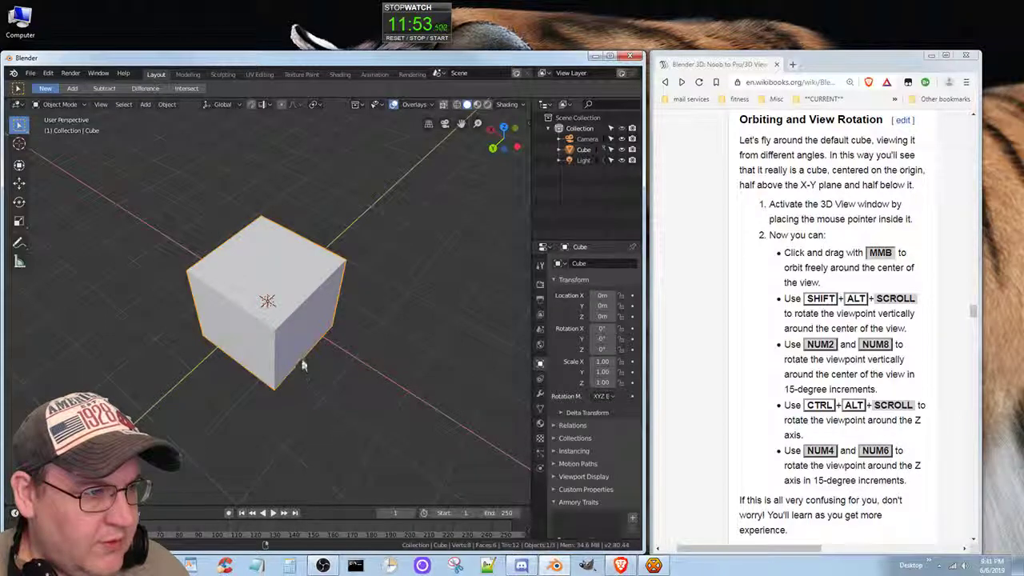
middle_drag(296, 362, 285, 325)
scroll(286, 323, down, 4)
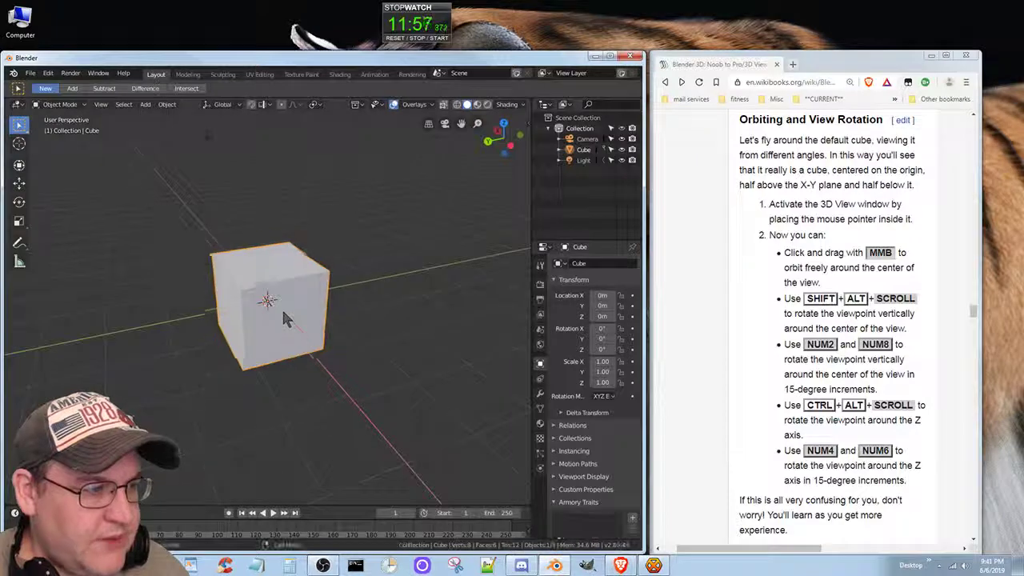
scroll(285, 317, up, 5)
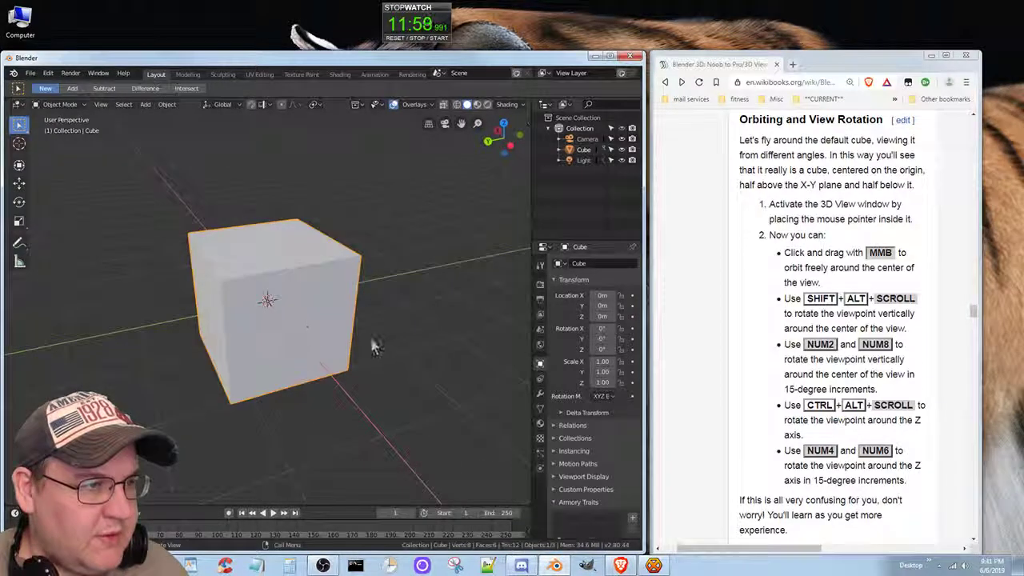
middle_drag(369, 346, 383, 333)
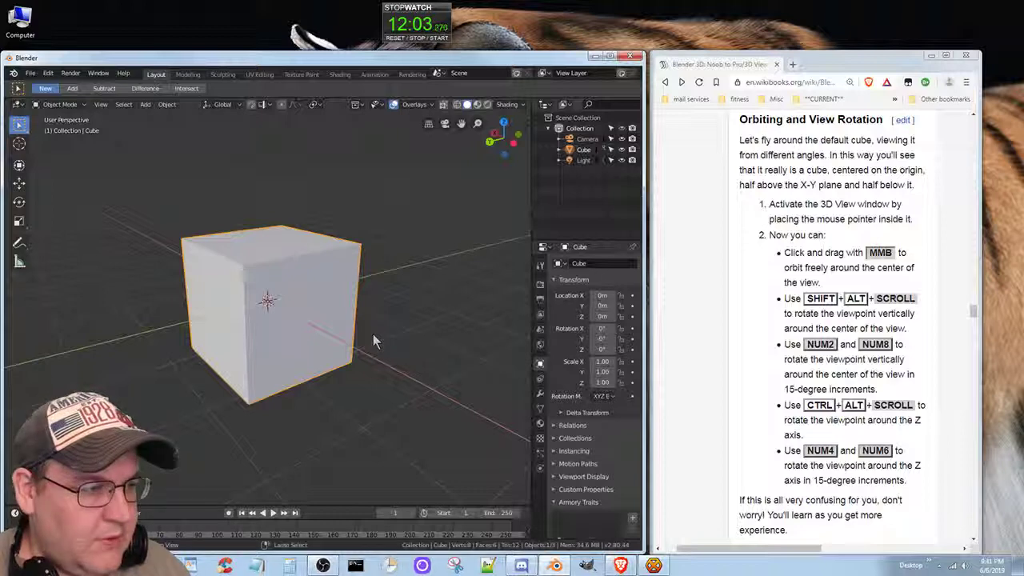
scroll(364, 339, up, 2)
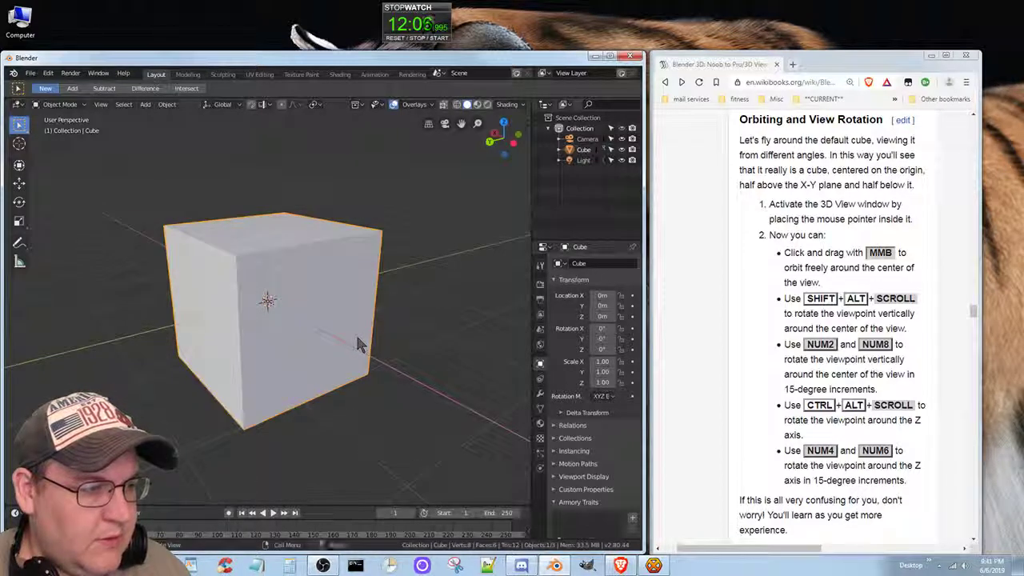
scroll(356, 344, down, 7)
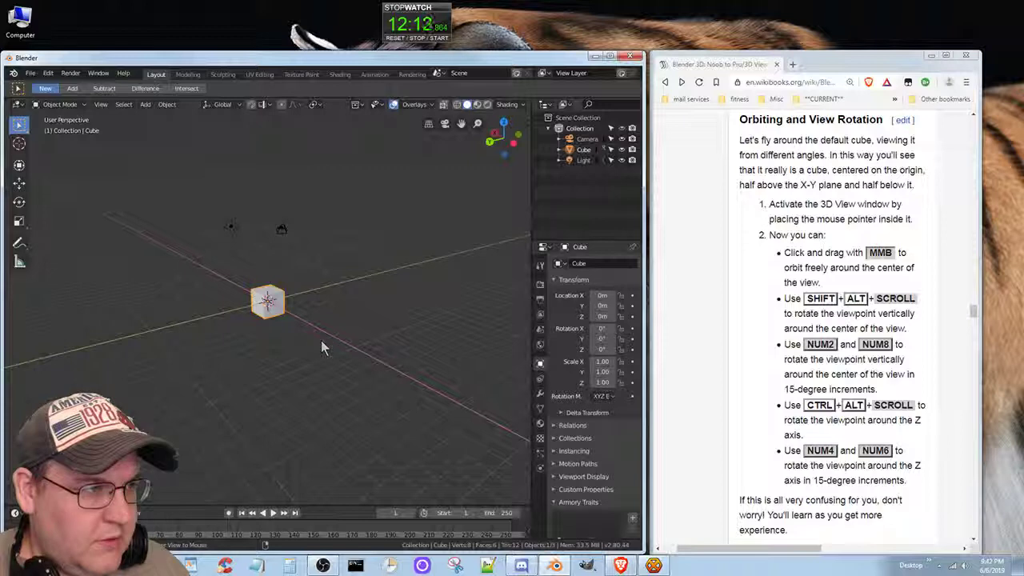
Snap the viewport to the Front orthographic view, and orbit and pan back to a perspective overview of the cube
key(KP_1)
key(KP_7)
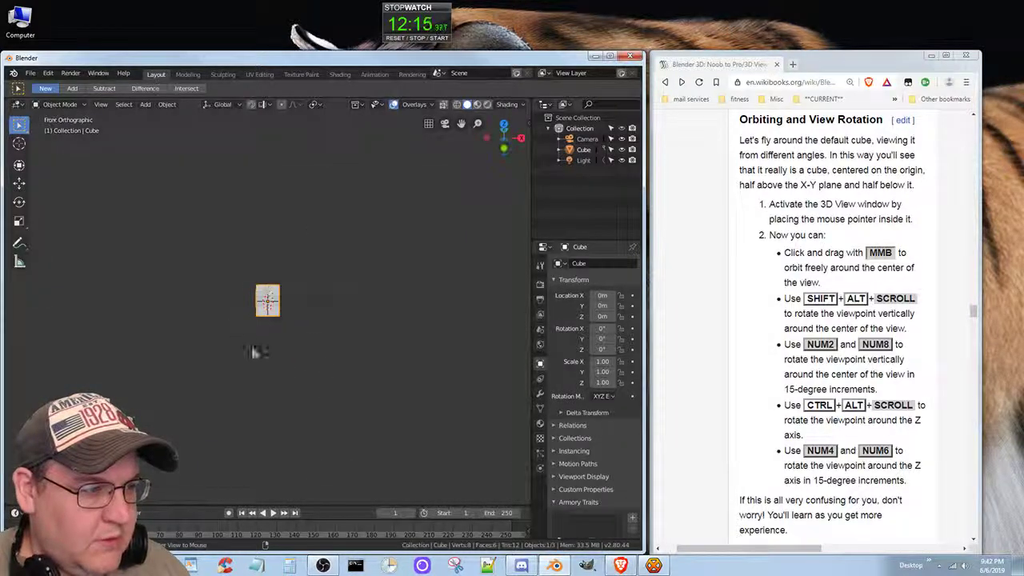
middle_drag(343, 366, 119, 281)
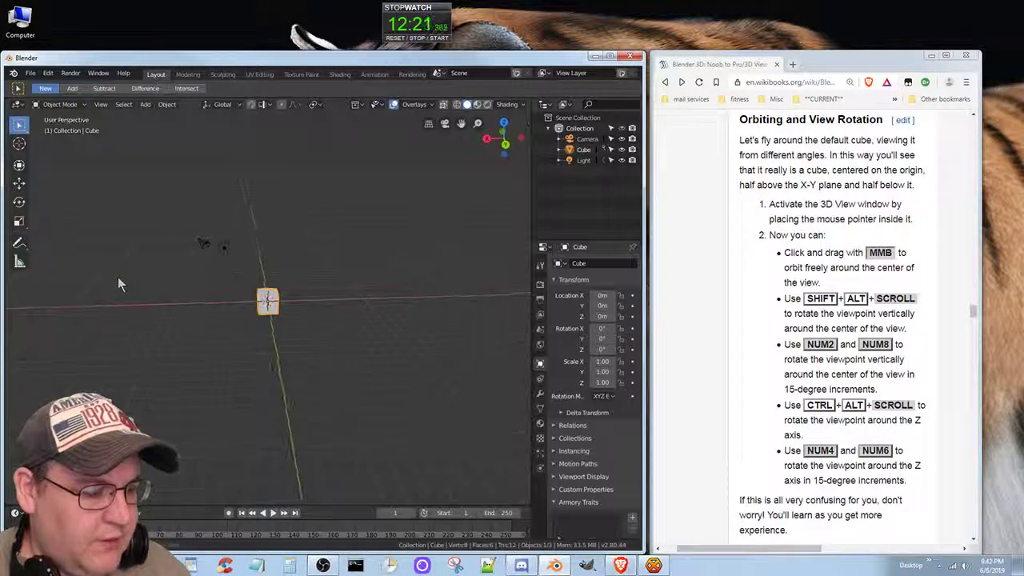
middle_drag(202, 314, 213, 343)
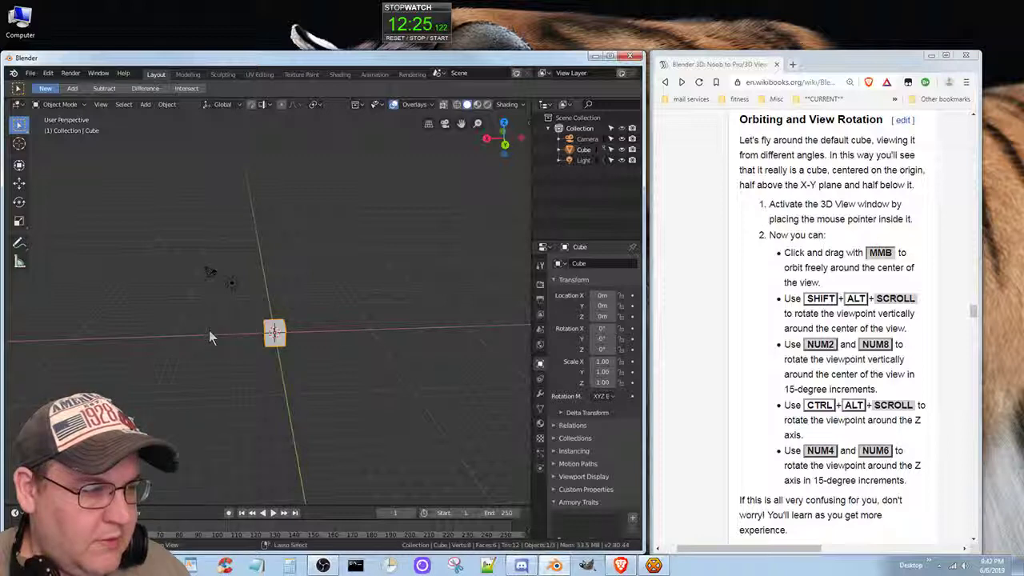
middle_drag(208, 331, 231, 333)
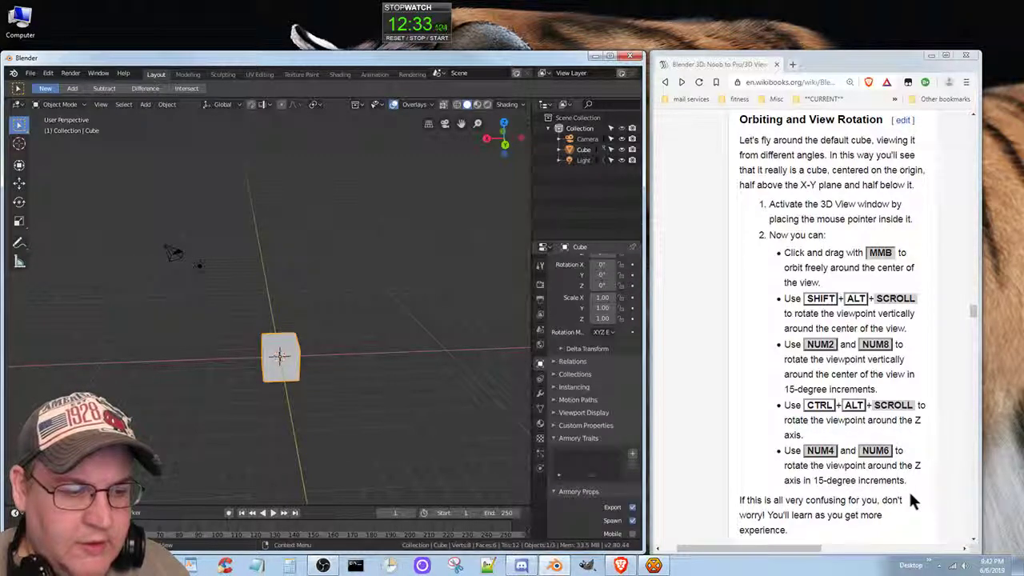
Read the wikibook's remarks on restoring the original view and the viewport center, up to the Perfect Views section
scroll(924, 504, down, 2)
click(924, 510)
scroll(924, 512, down, 1)
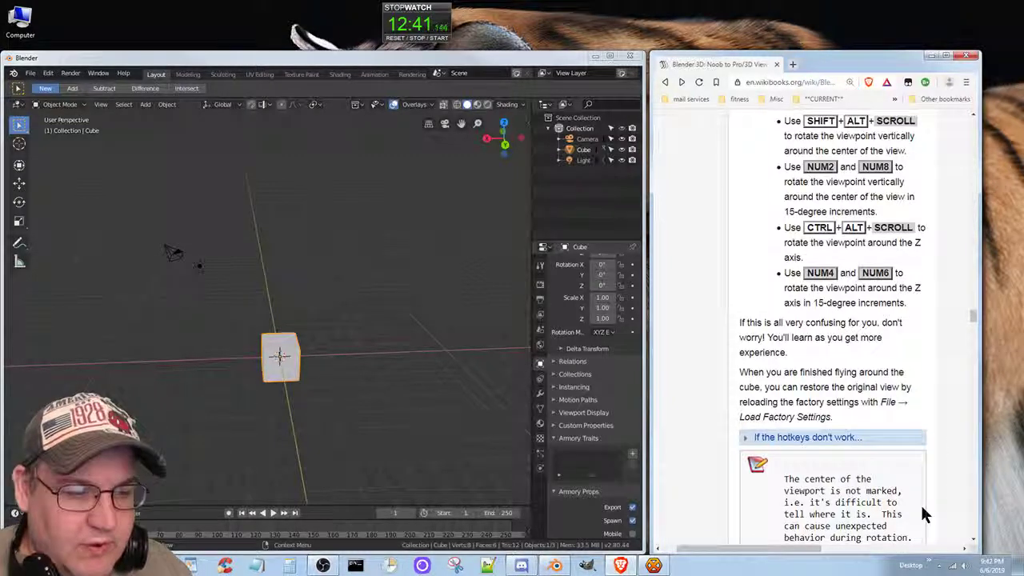
scroll(922, 512, down, 2)
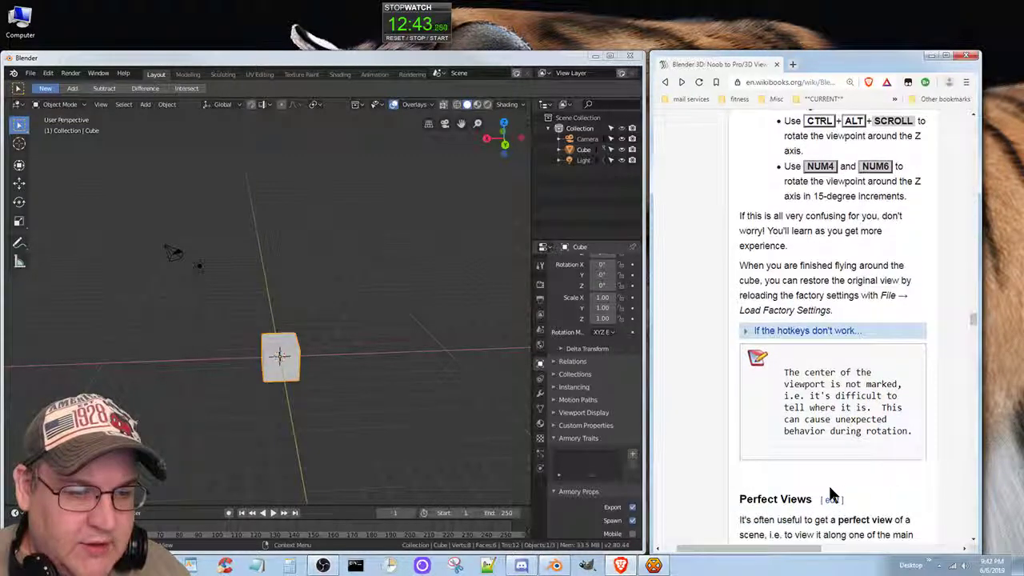
scroll(828, 490, up, 1)
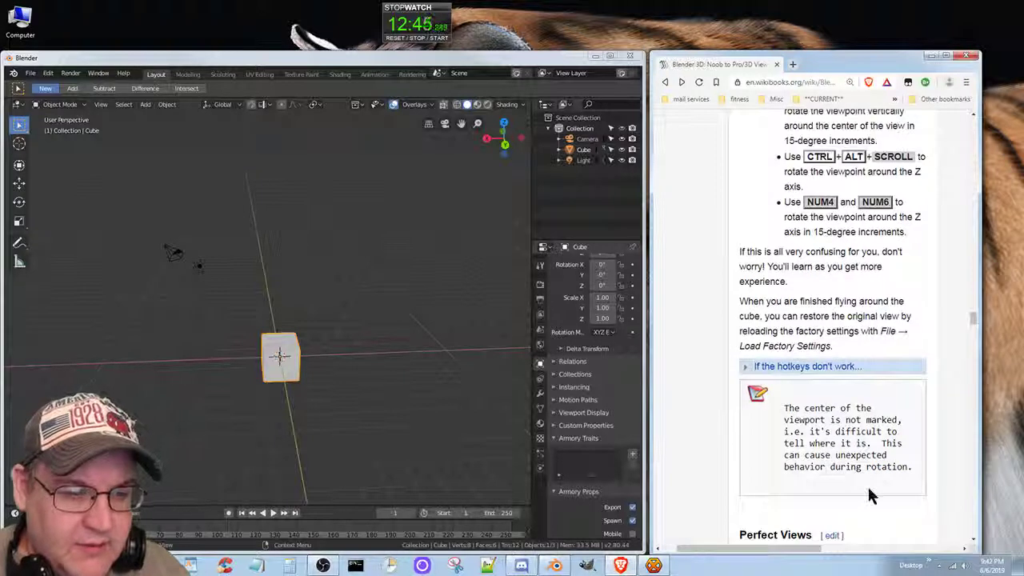
scroll(865, 478, down, 2)
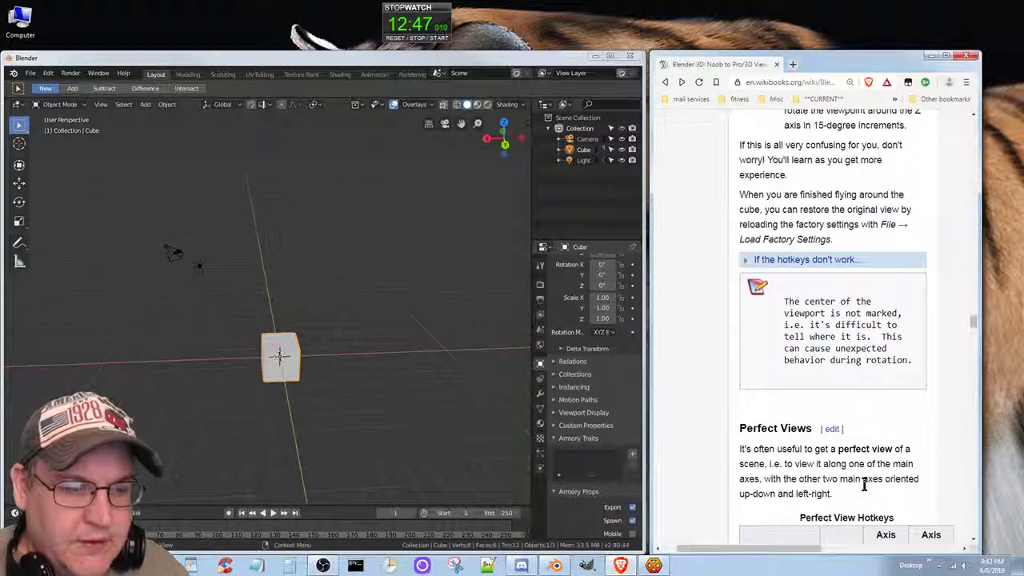
scroll(862, 482, up, 2)
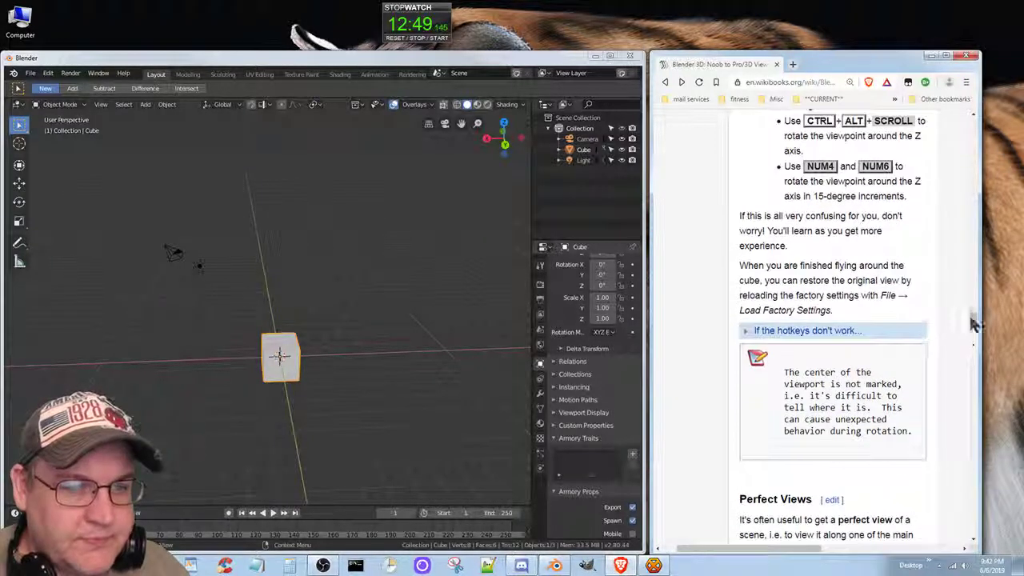
Skim ahead in the wikibook to Positioning the 3D Cursor and return to the view rotation hotkeys
drag(973, 324, 979, 350)
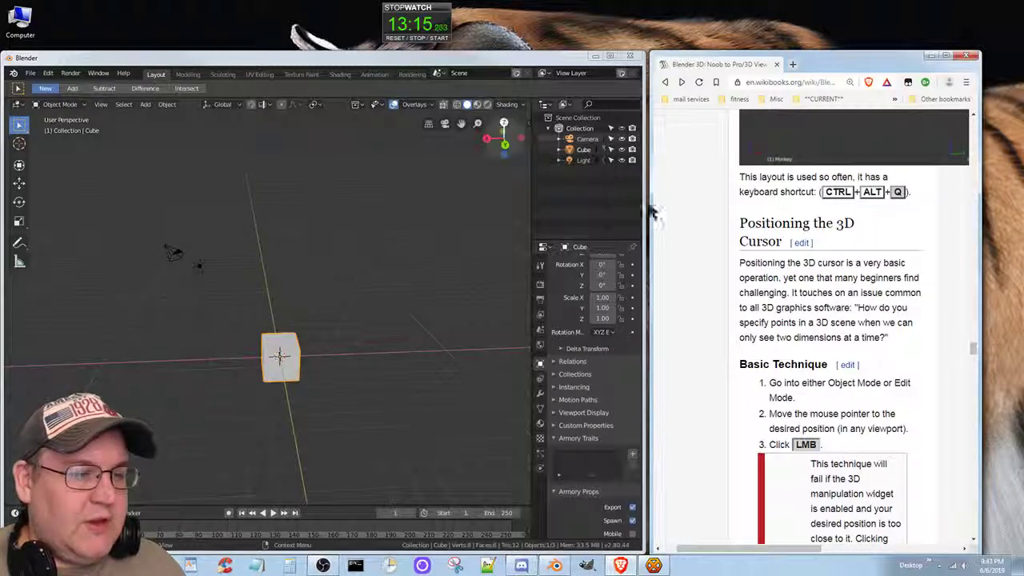
scroll(860, 288, up, 4)
scroll(849, 301, up, 10)
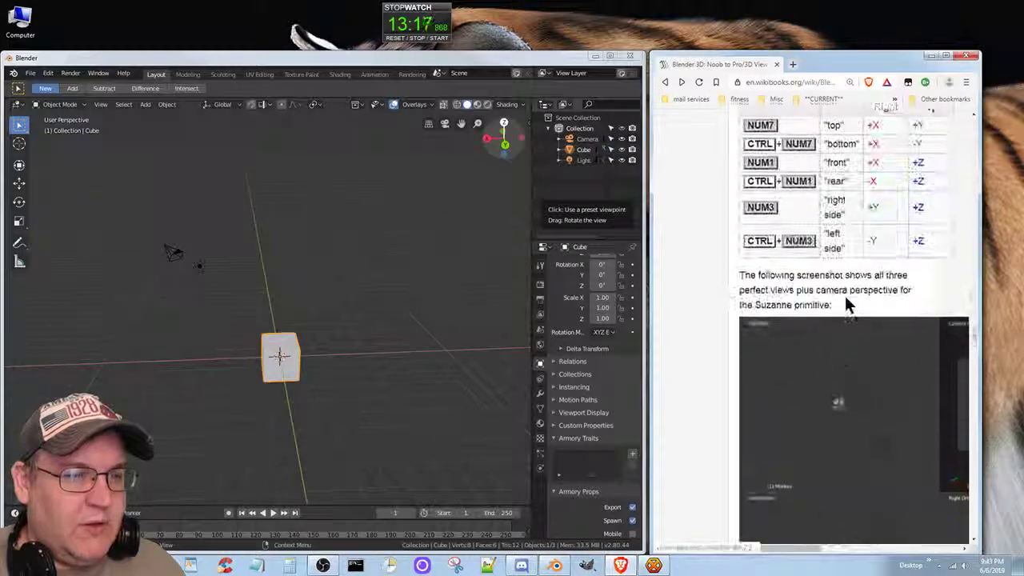
scroll(839, 298, up, 5)
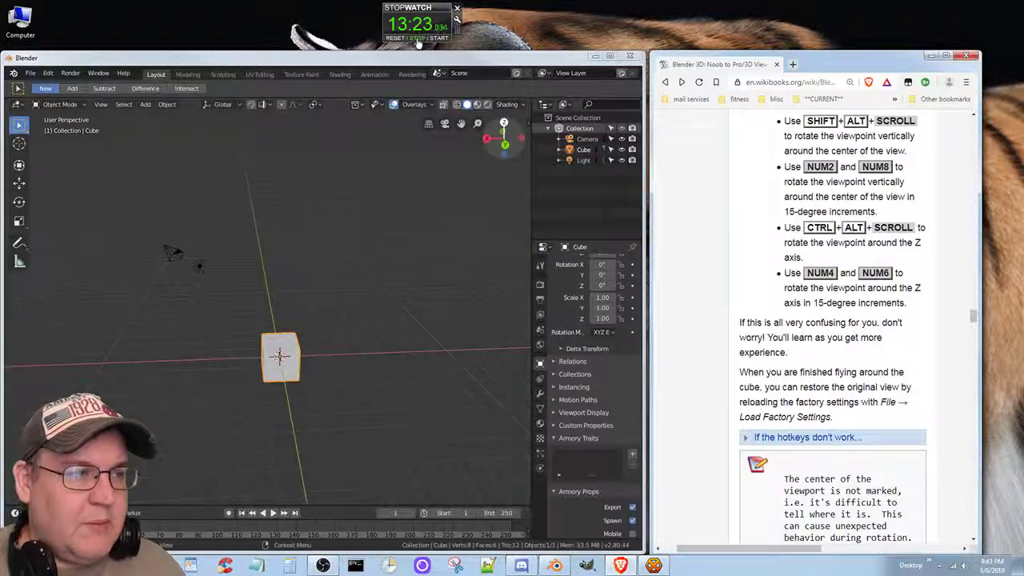
Reset the desktop stopwatch and bring the wikibook page back to the Orbiting and View Rotation heading
click(387, 38)
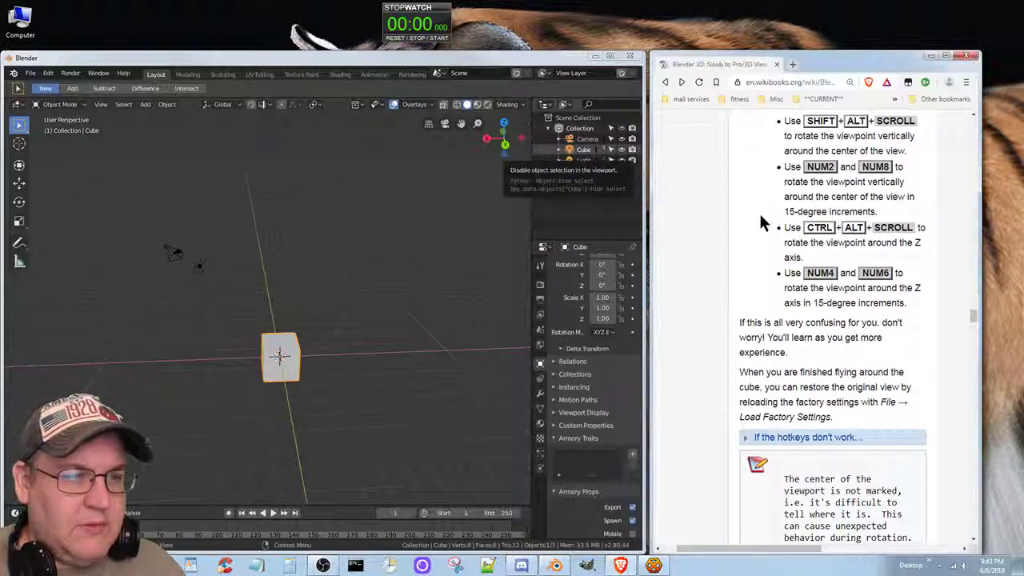
scroll(756, 220, down, 2)
scroll(752, 230, up, 6)
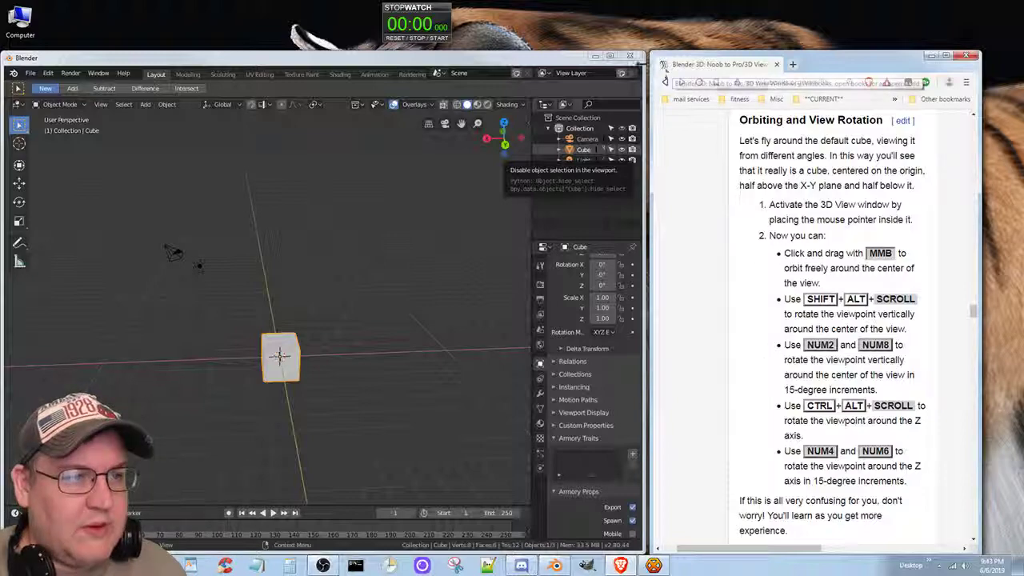
Close Blender and widen the wikibook's browser window across the desktop
click(631, 56)
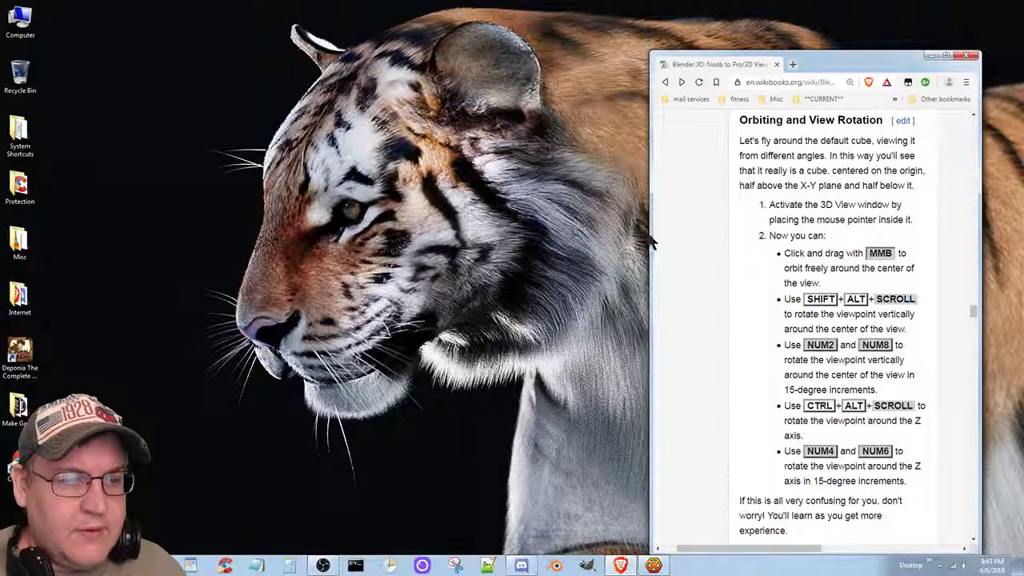
drag(651, 230, 4, 232)
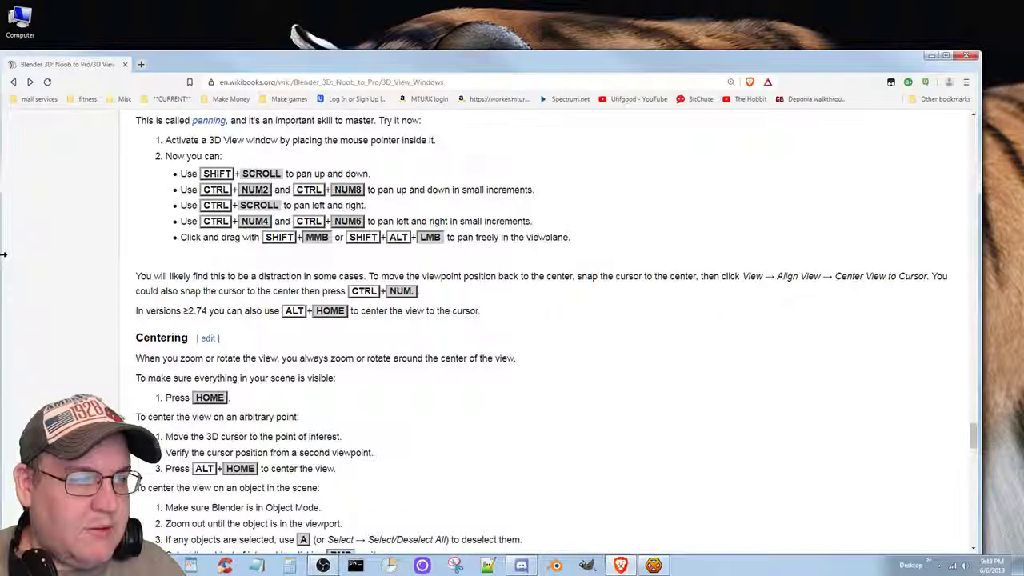